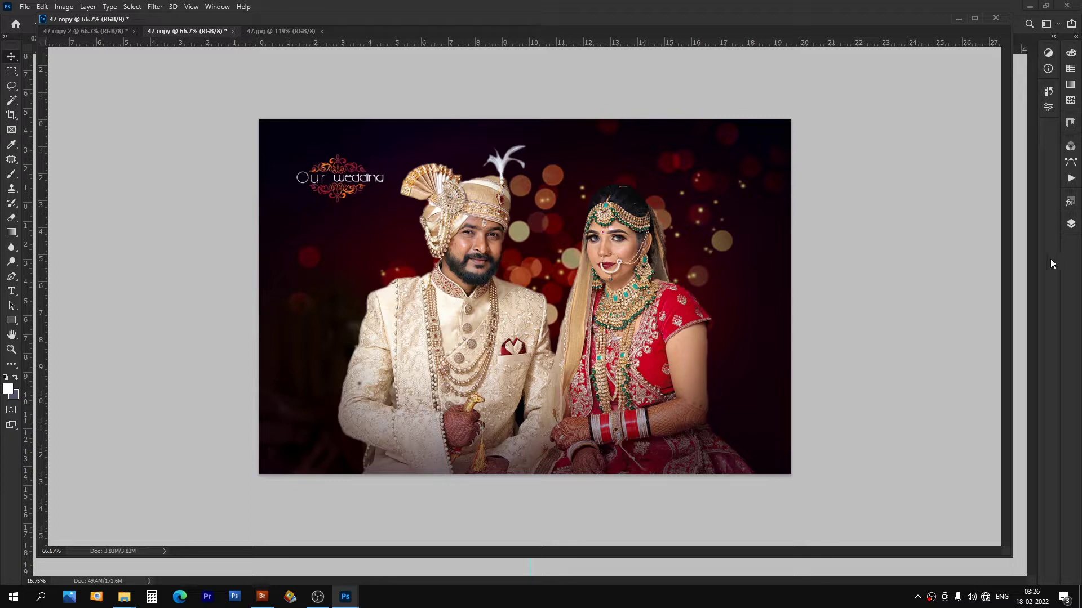
Step: Show the Layers panel and duplicate the wedding photo's Background into Layer 1
{"action": "left_click", "coordinate": [1071, 224]}
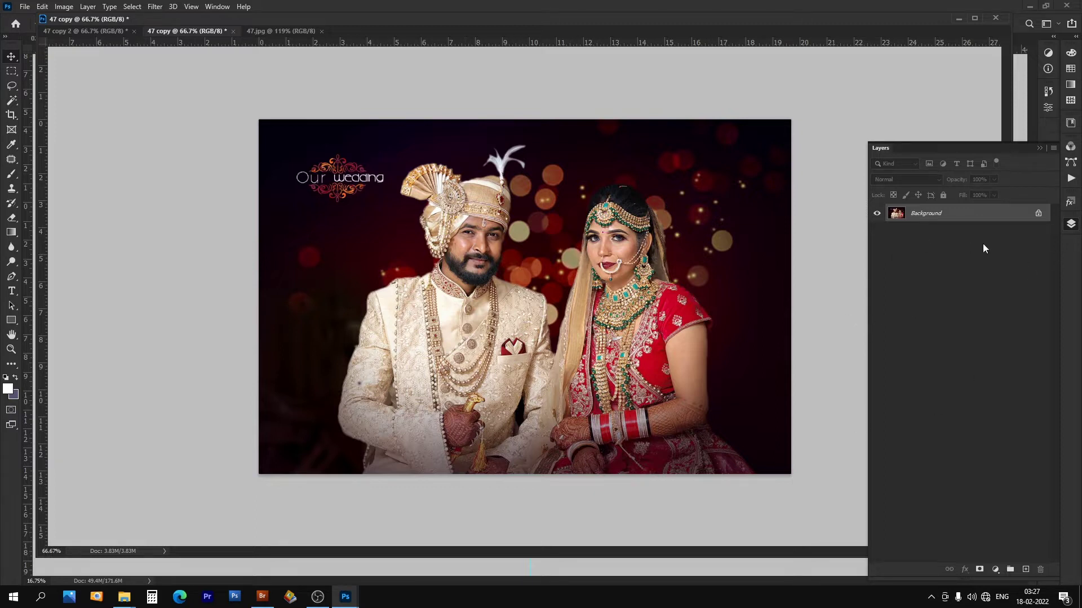
{"action": "key", "text": "ctrl+j"}
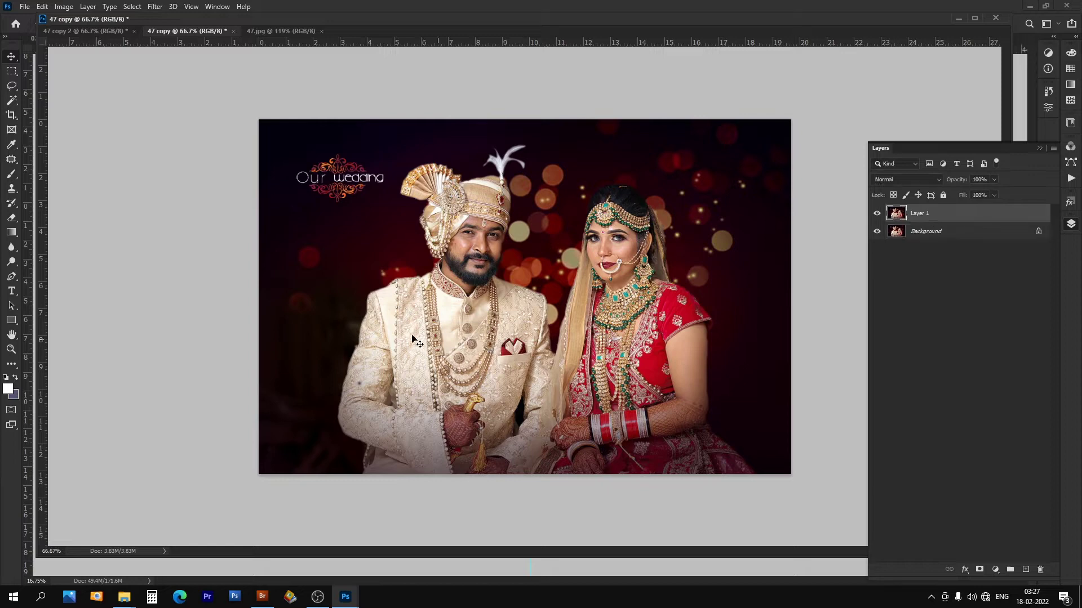
{"action": "key", "text": "ctrl+t"}
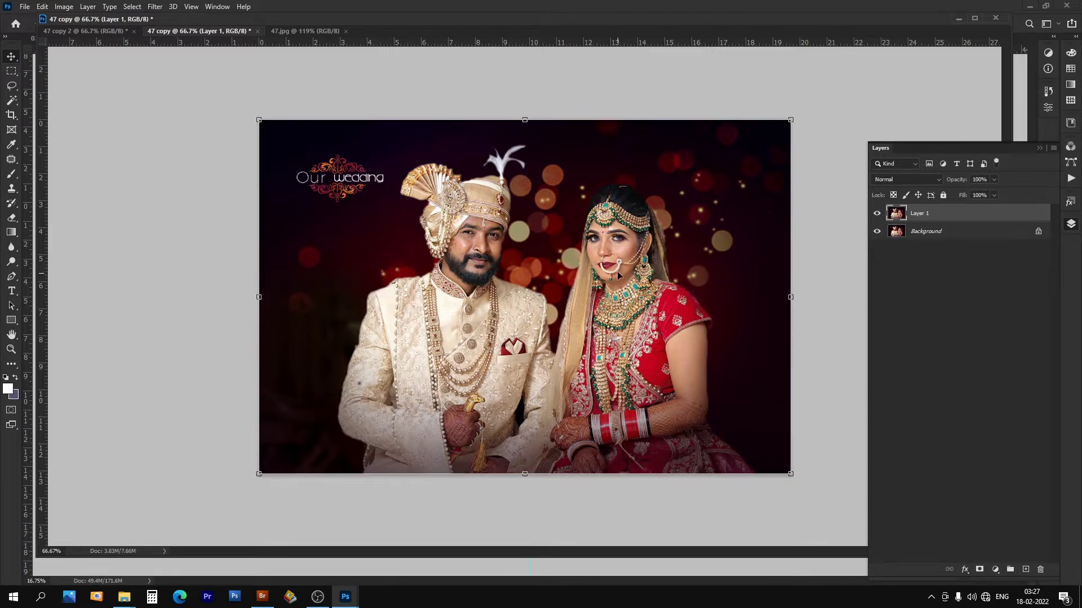
{"action": "key", "text": "Return"}
{"action": "key", "text": "ctrl+t"}
Step: Select the reds via Color Range sampled from the bride's blouse, then copy them to Layer 2
{"action": "left_click", "coordinate": [130, 7]}
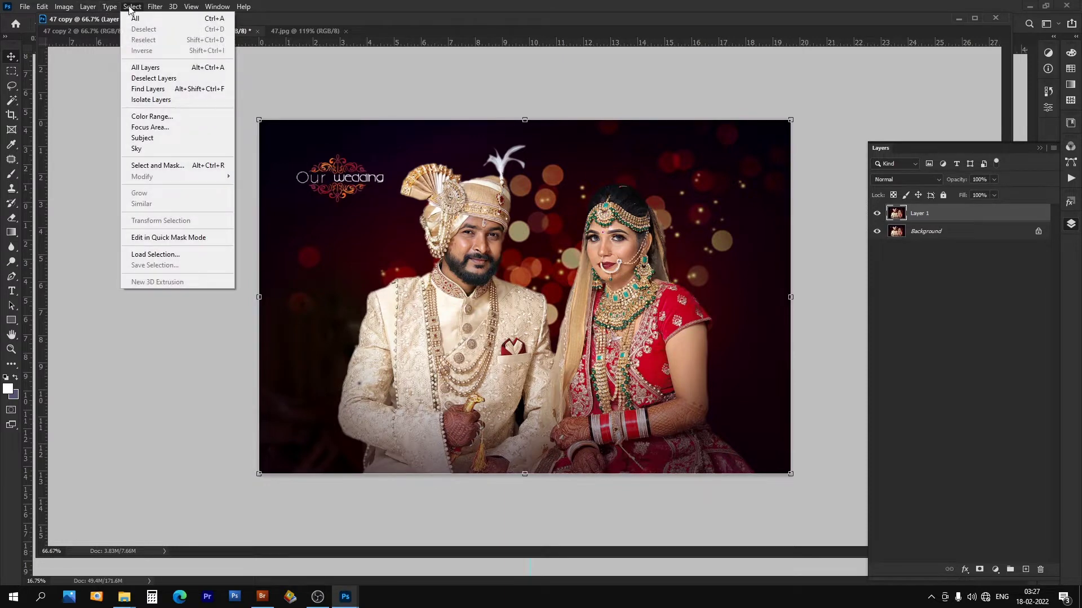
{"action": "left_click", "coordinate": [152, 116]}
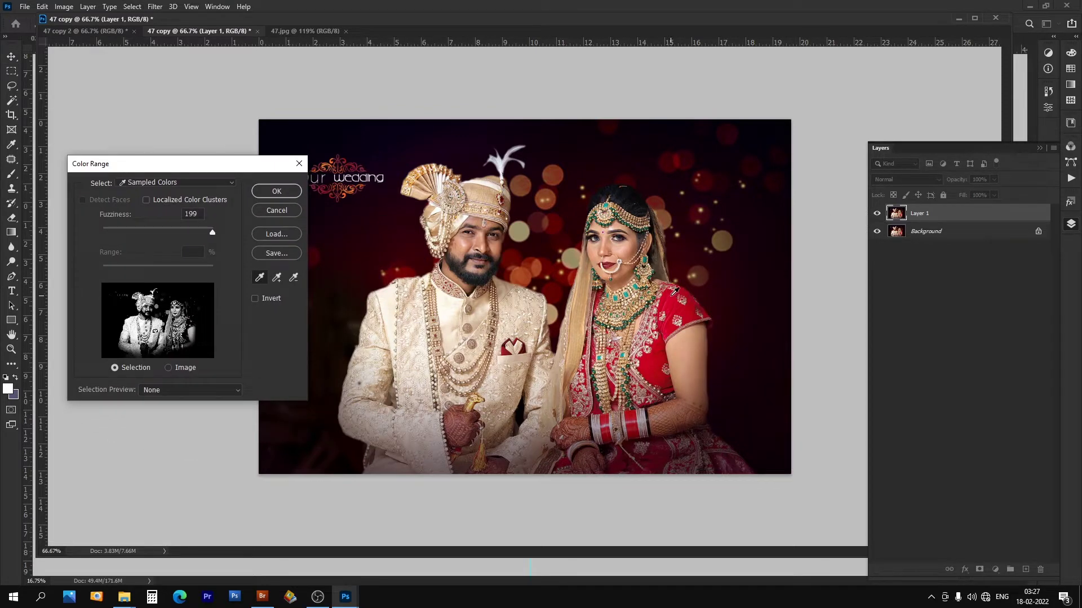
{"action": "left_click", "coordinate": [674, 291]}
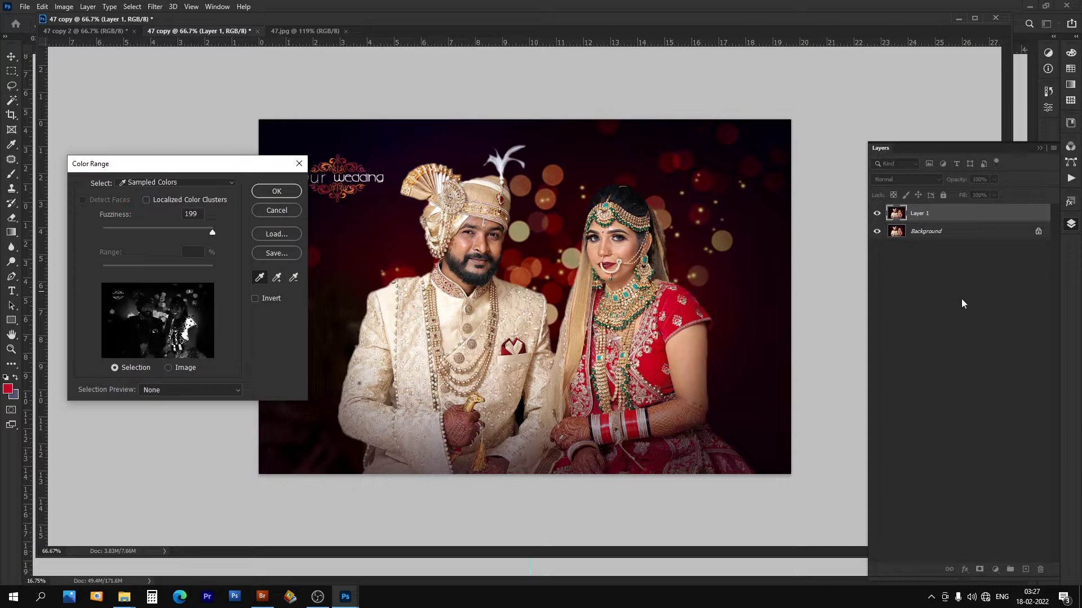
{"action": "left_click", "coordinate": [274, 192]}
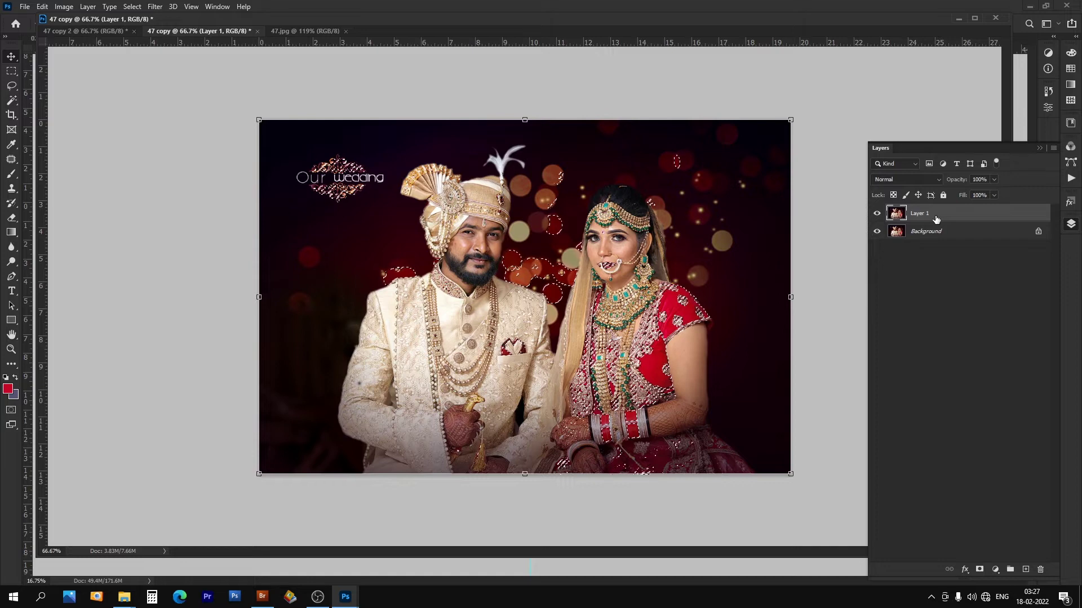
{"action": "key", "text": "ctrl+j"}
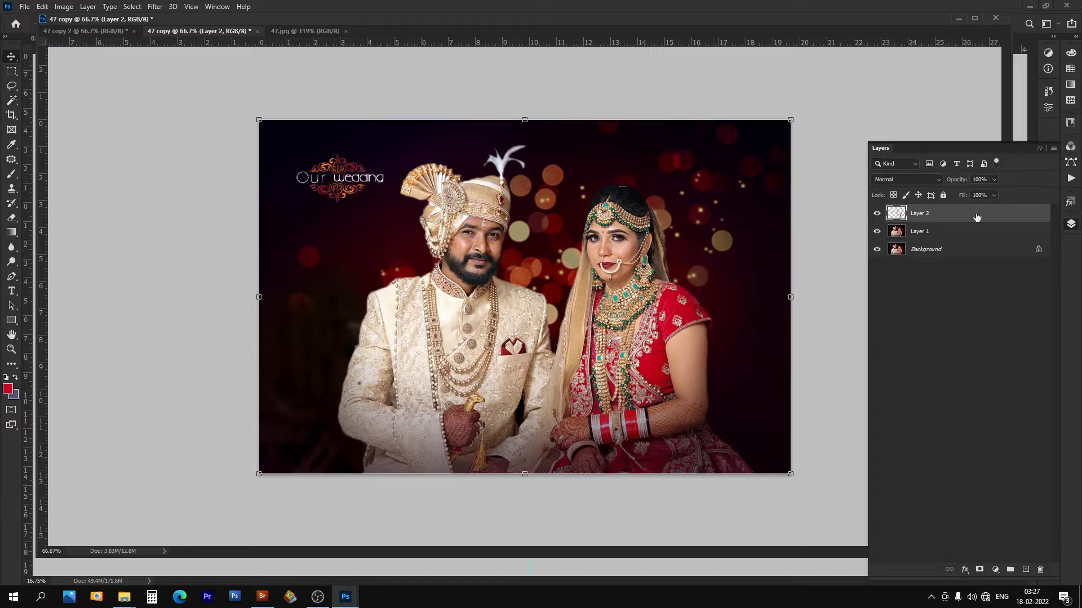
Step: Add a Color Overlay effect in Color blend mode to Layer 1
{"action": "left_click", "coordinate": [938, 235]}
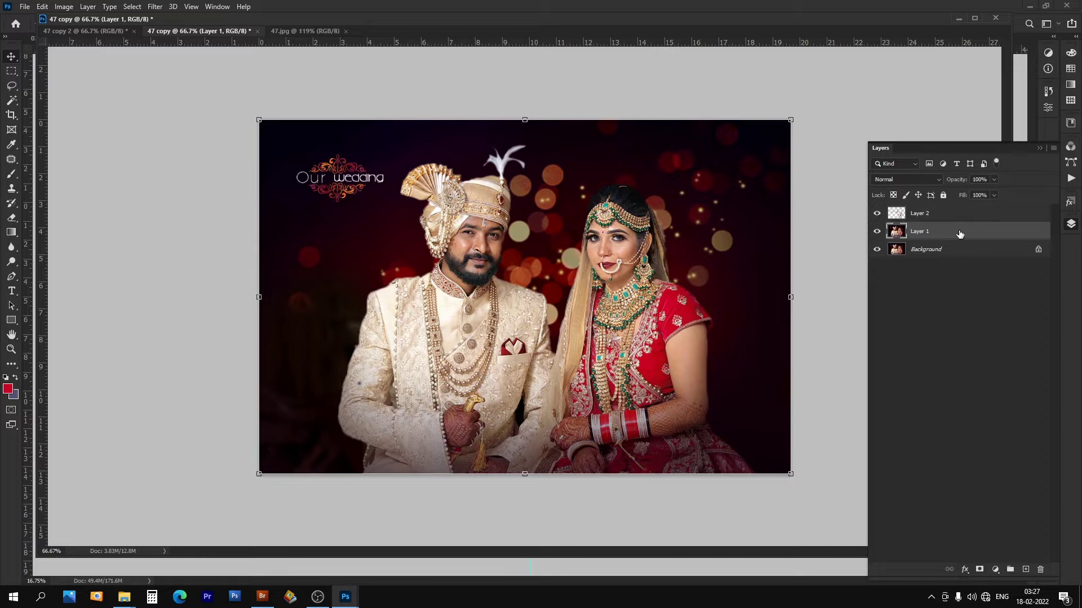
{"action": "double_click", "coordinate": [945, 236]}
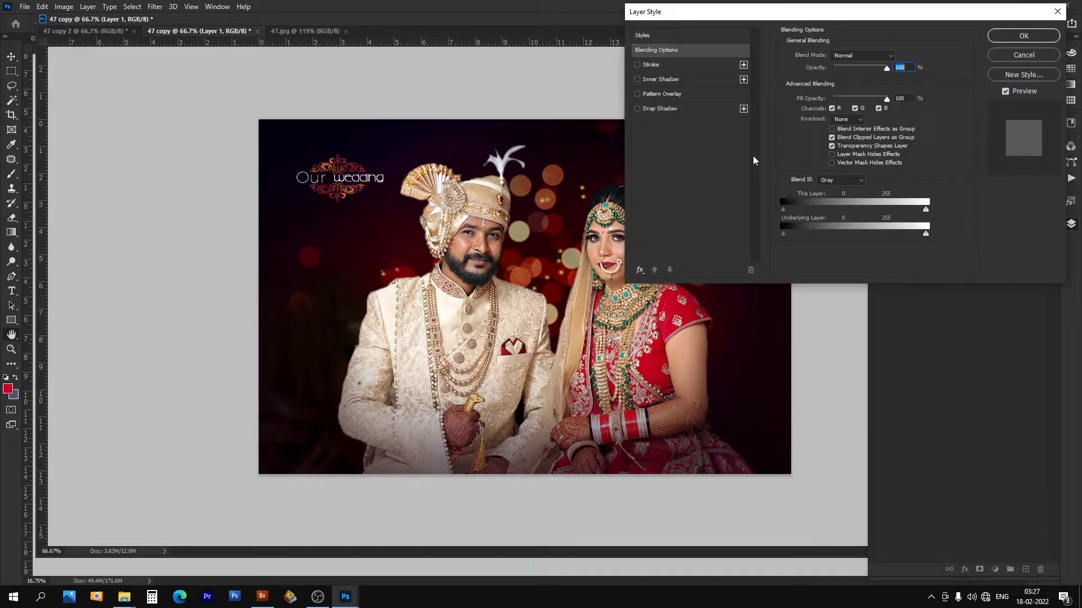
{"action": "left_click", "coordinate": [639, 269]}
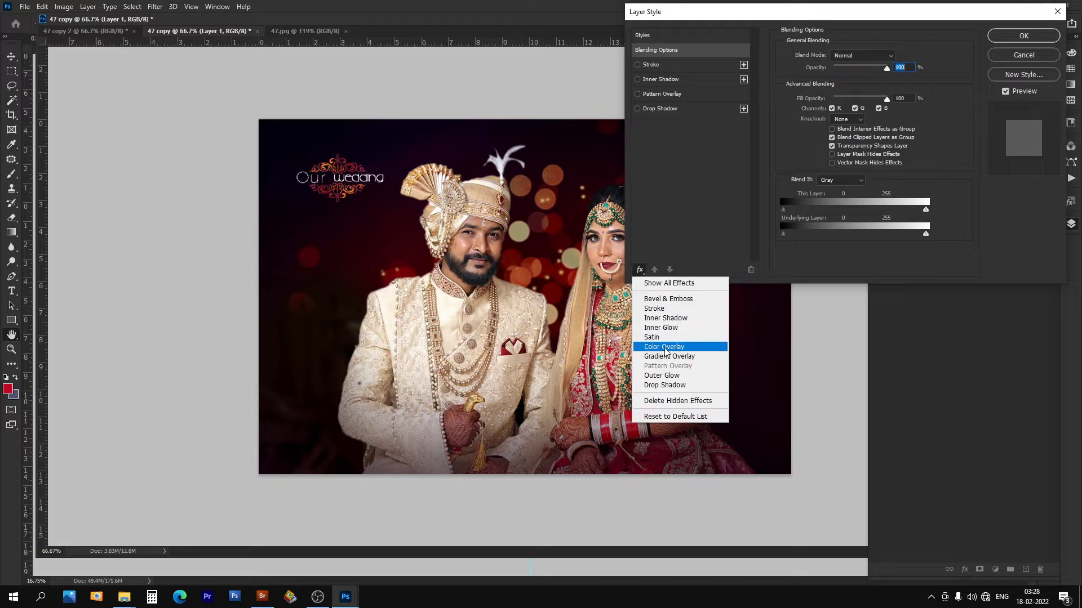
{"action": "left_click", "coordinate": [665, 347]}
{"action": "left_click", "coordinate": [852, 57]}
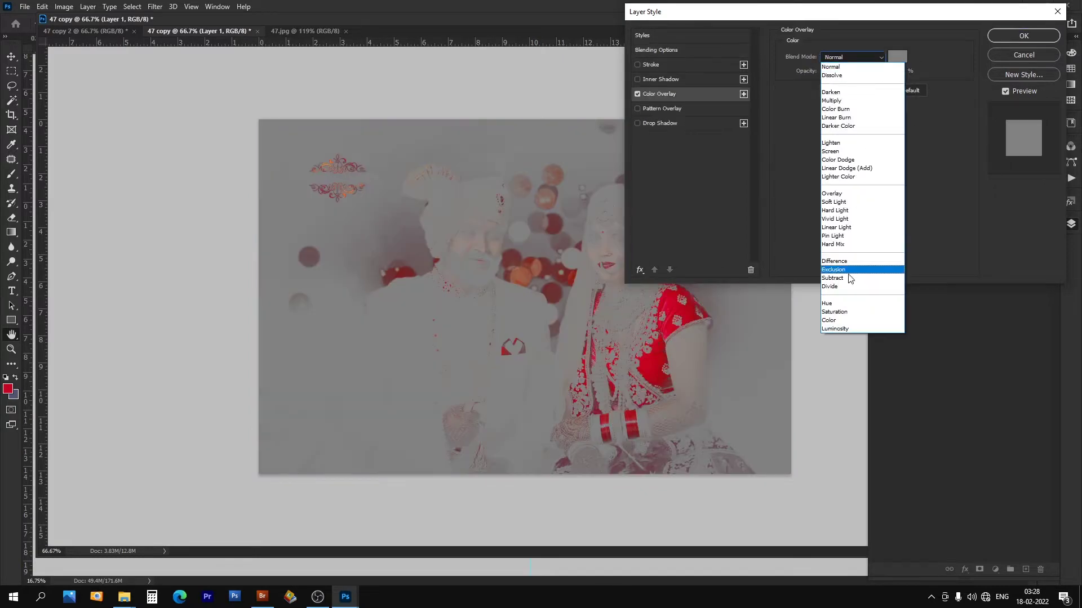
{"action": "left_click", "coordinate": [831, 316]}
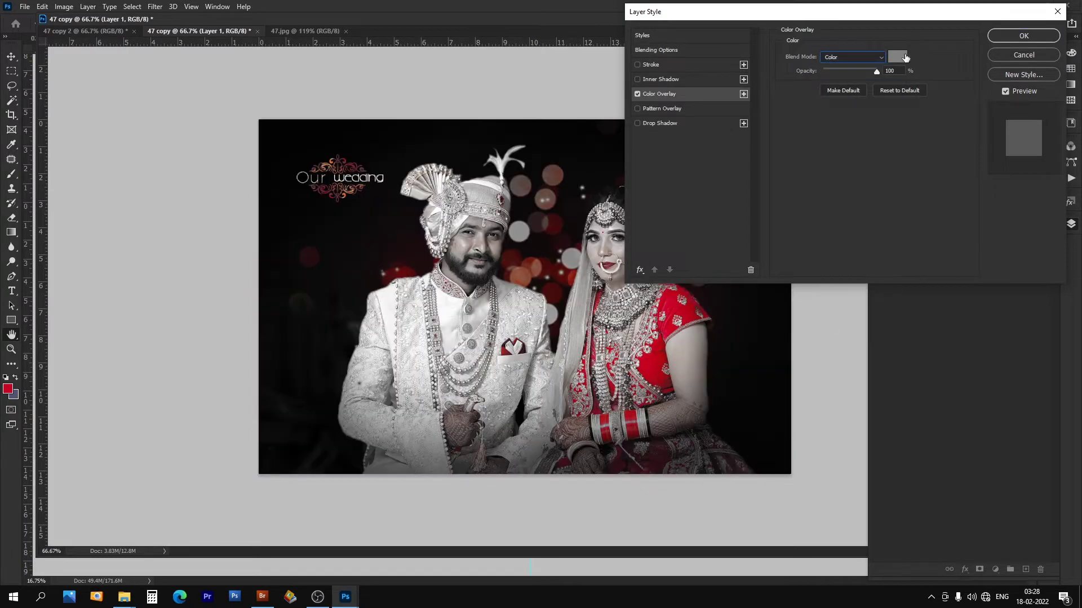
{"action": "left_click", "coordinate": [1023, 35]}
{"action": "key", "text": "ctrl+t"}
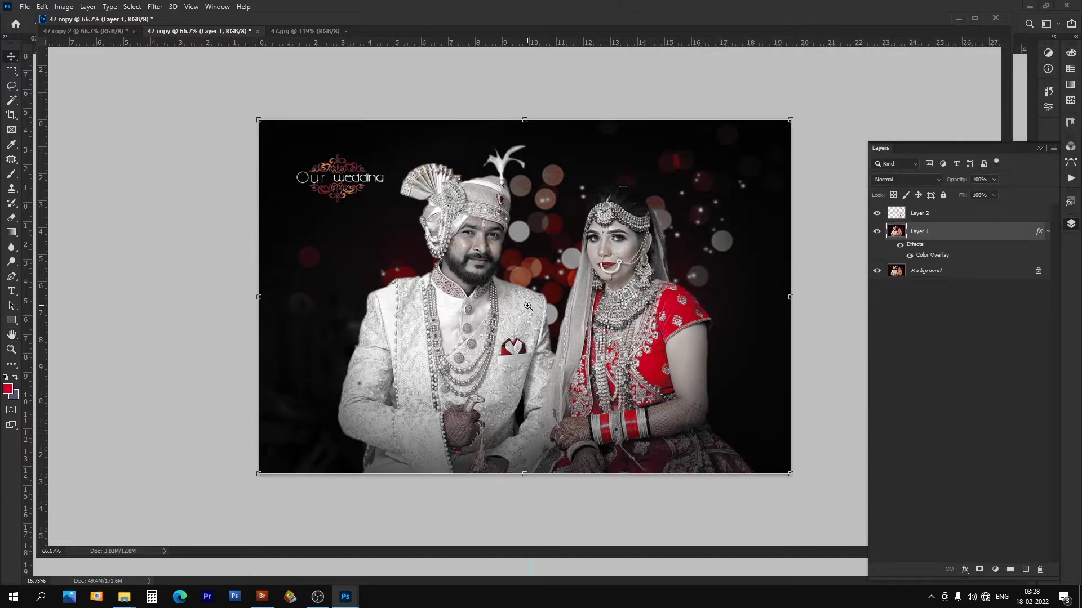
{"action": "left_click", "coordinate": [526, 306]}
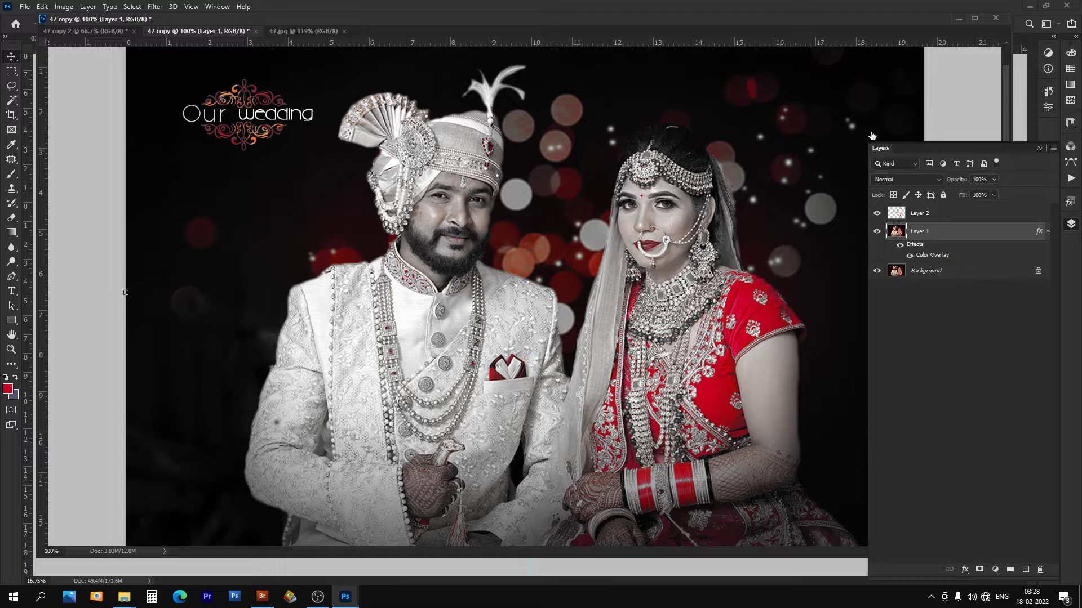
Step: Change Layer 1's overlay colour to a dark blue-grey
{"action": "double_click", "coordinate": [933, 255]}
{"action": "left_click_drag", "start_coordinate": [898, 12], "coordinate": [950, 354]}
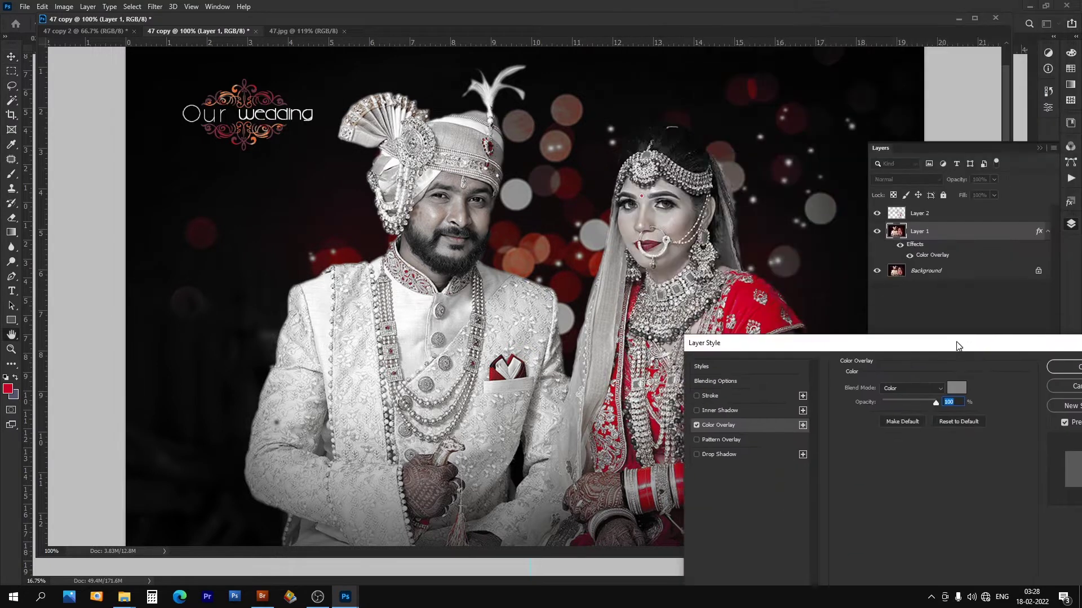
{"action": "left_click", "coordinate": [953, 396]}
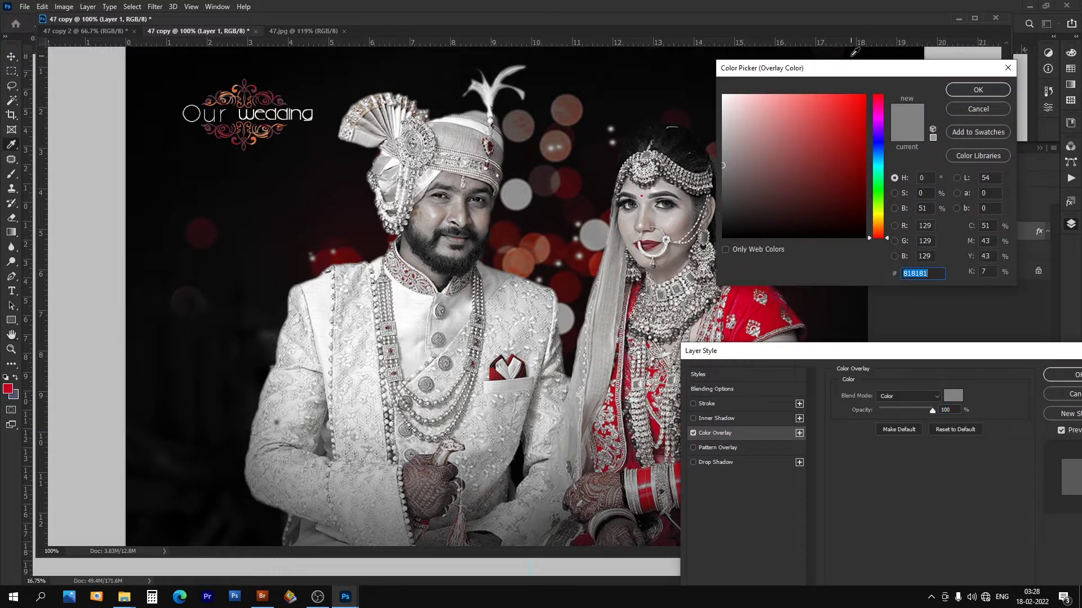
{"action": "left_click_drag", "start_coordinate": [854, 74], "coordinate": [899, 325]}
{"action": "left_click", "coordinate": [803, 441]}
{"action": "left_click_drag", "start_coordinate": [803, 441], "coordinate": [803, 432]}
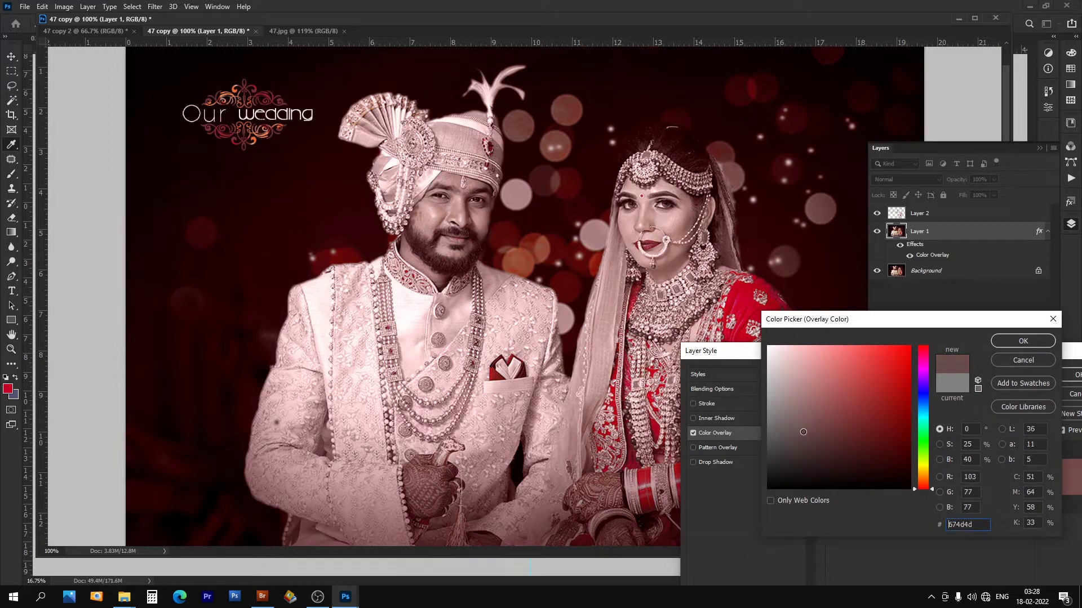
{"action": "mouse_move", "coordinate": [924, 477]}
{"action": "left_mouse_down"}
{"action": "mouse_move", "coordinate": [922, 390]}
{"action": "mouse_move", "coordinate": [921, 399]}
{"action": "left_mouse_up"}
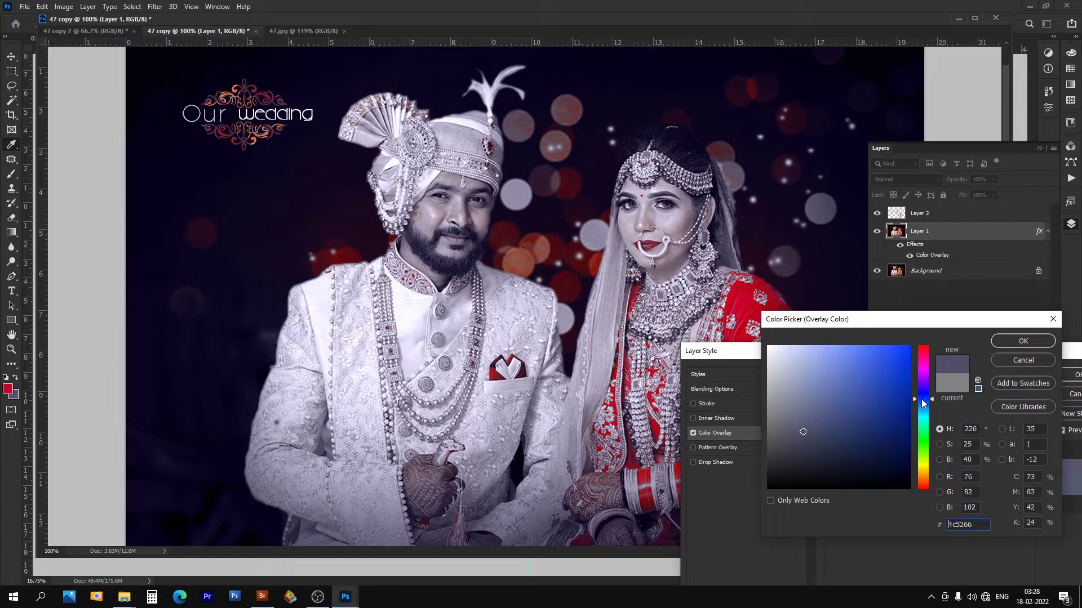
{"action": "left_click", "coordinate": [1022, 341]}
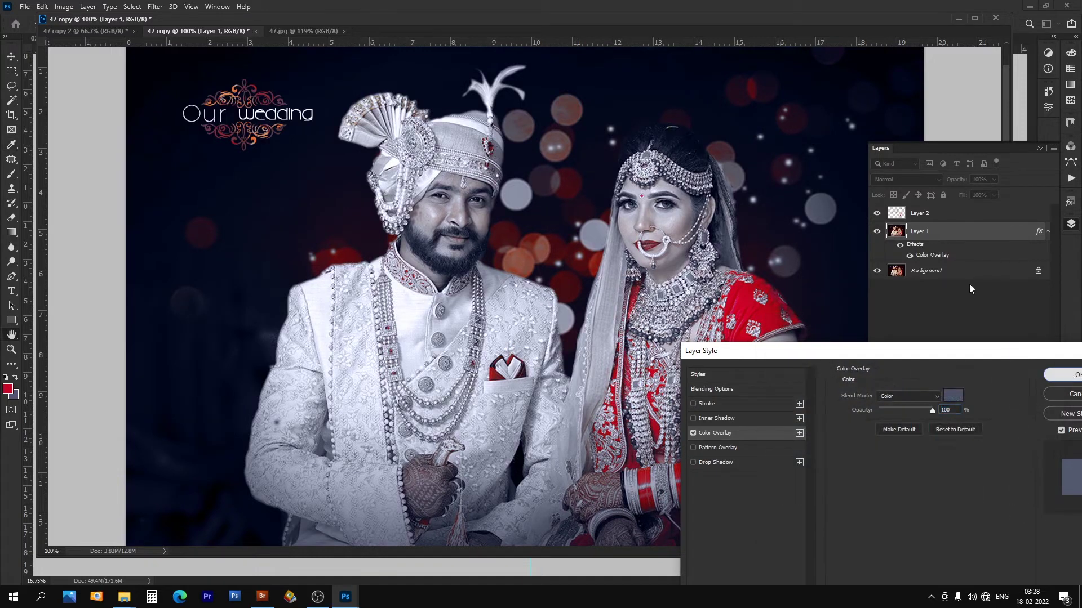
{"action": "left_click", "coordinate": [1069, 375]}
{"action": "left_click", "coordinate": [907, 217]}
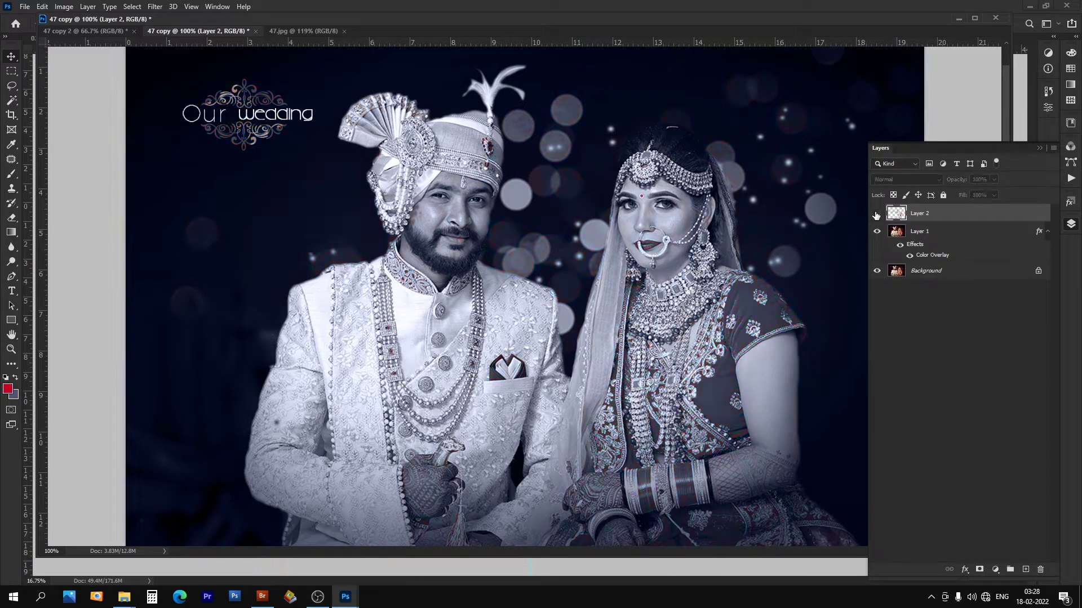
Step: Make Layer 2 visible to restore the reds, trial a Hue/Saturation hue shift, then reselect Layer 2
{"action": "left_click", "coordinate": [876, 214]}
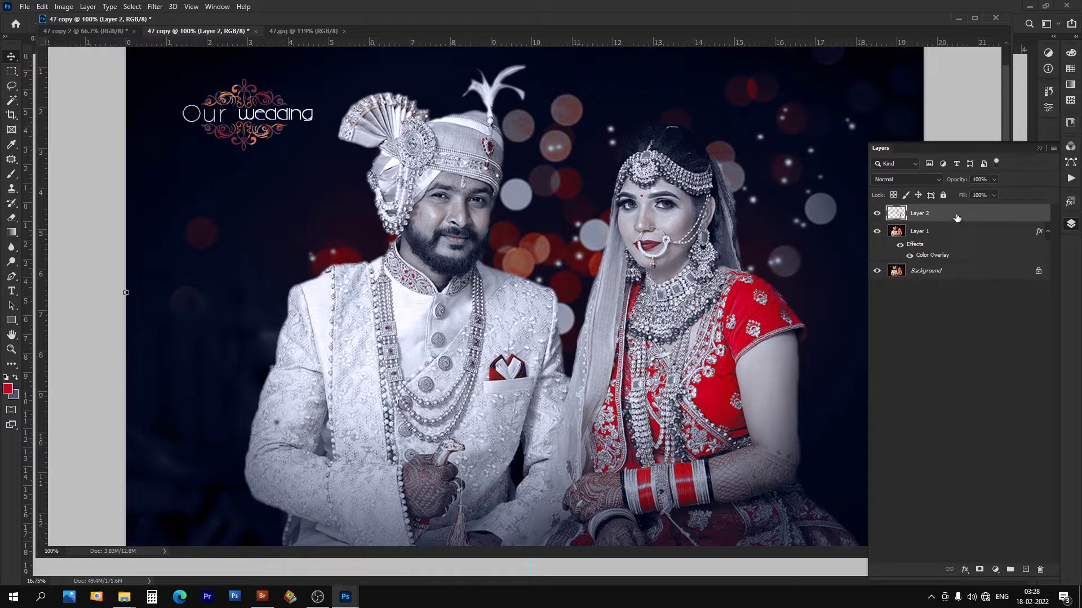
{"action": "key", "text": "ctrl+u"}
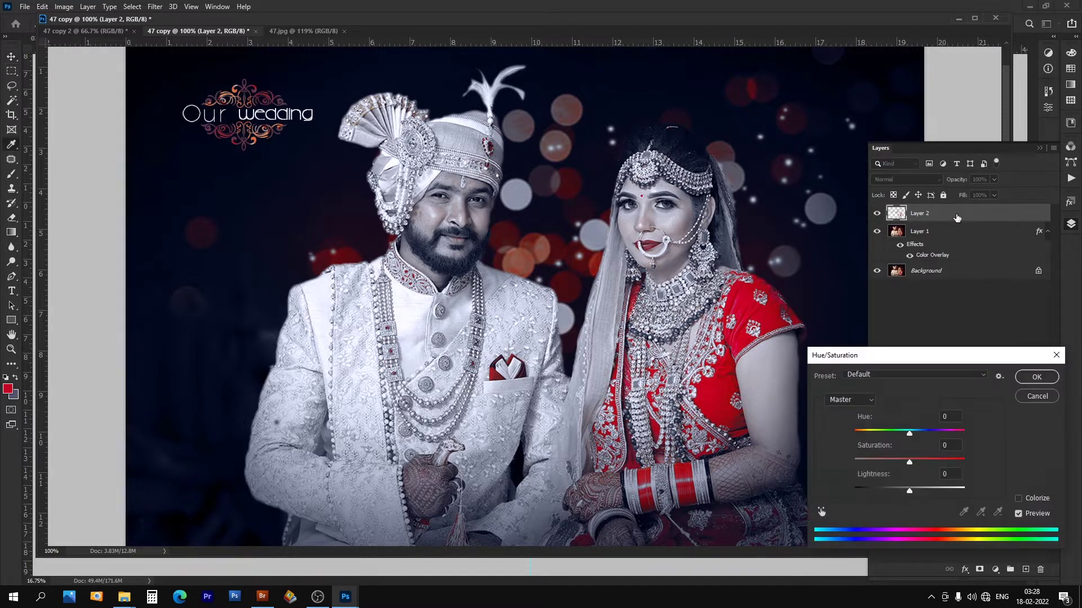
{"action": "mouse_move", "coordinate": [902, 437]}
{"action": "left_mouse_down"}
{"action": "mouse_move", "coordinate": [873, 432]}
{"action": "mouse_move", "coordinate": [956, 436]}
{"action": "left_mouse_up"}
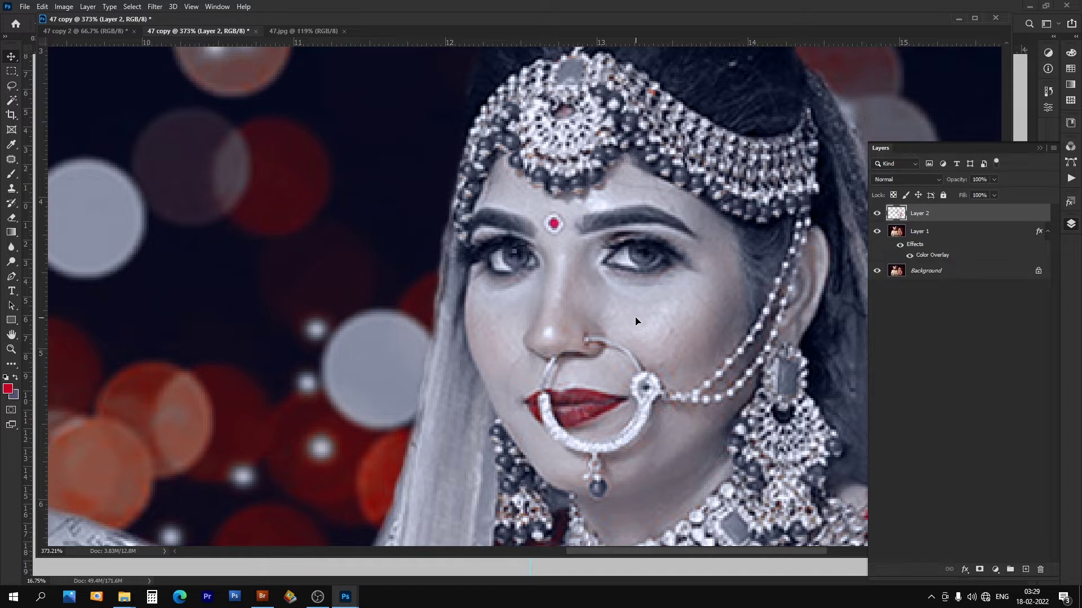
{"action": "right_click", "coordinate": [635, 321]}
{"action": "left_click", "coordinate": [660, 323]}
Step: Erase stray red from the groom's face on Layer 2 with a smaller eraser, then zoom out
{"action": "key", "text": "e"}
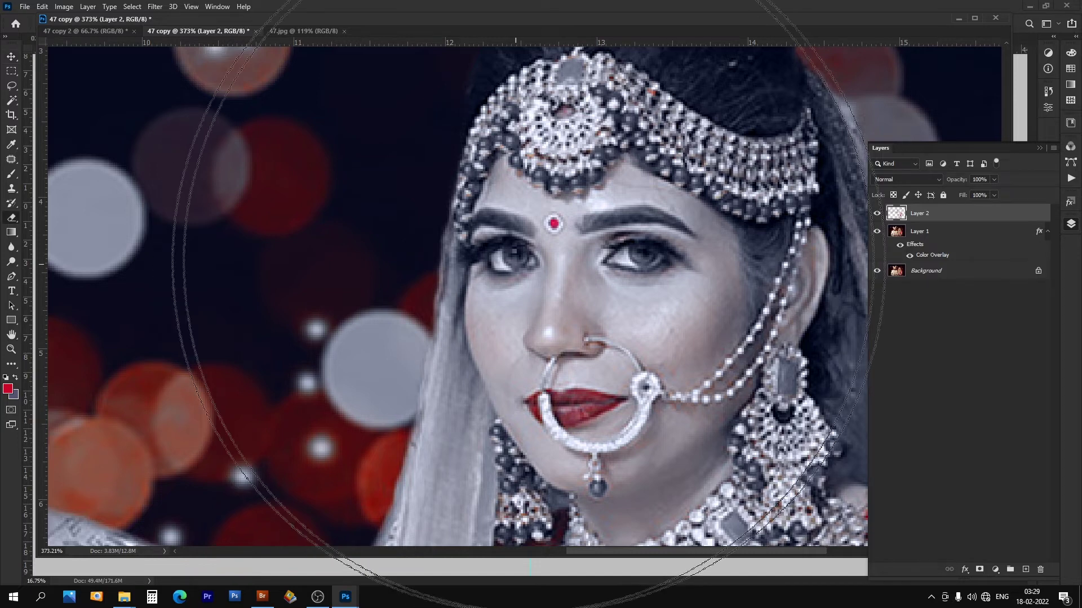
{"action": "key", "text": "bracketleft"}
{"action": "key", "text": "bracketleft"}
{"action": "key", "text": "bracketleft"}
{"action": "key", "text": "bracketleft"}
{"action": "key", "text": "bracketleft"}
{"action": "key", "text": "bracketleft"}
{"action": "key", "text": "bracketleft"}
{"action": "key", "text": "bracketleft"}
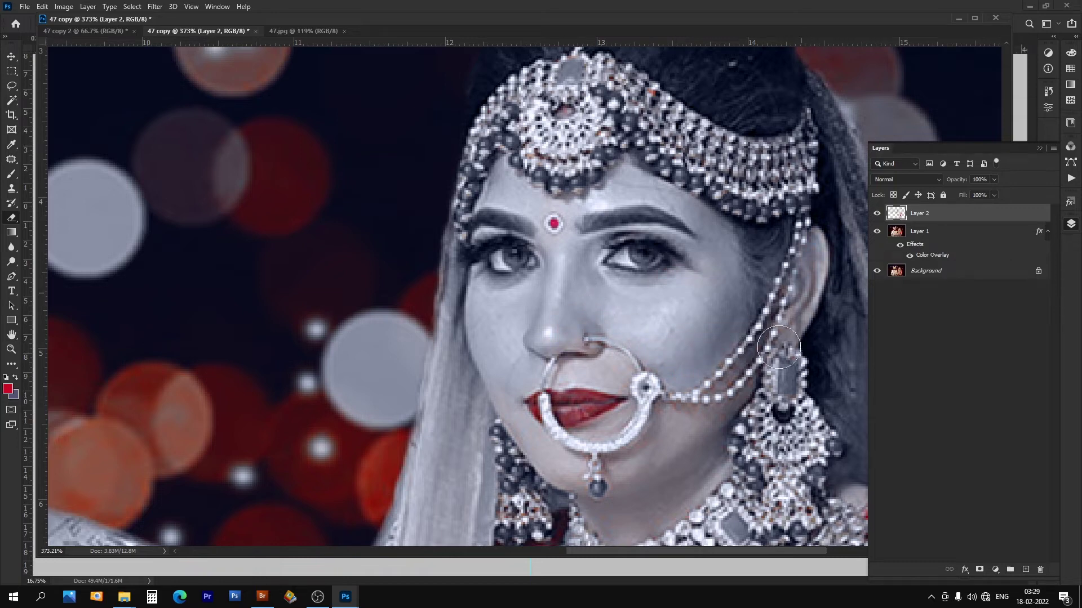
{"action": "scroll", "coordinate": [726, 278], "scroll_direction": "down", "scroll_amount": 2}
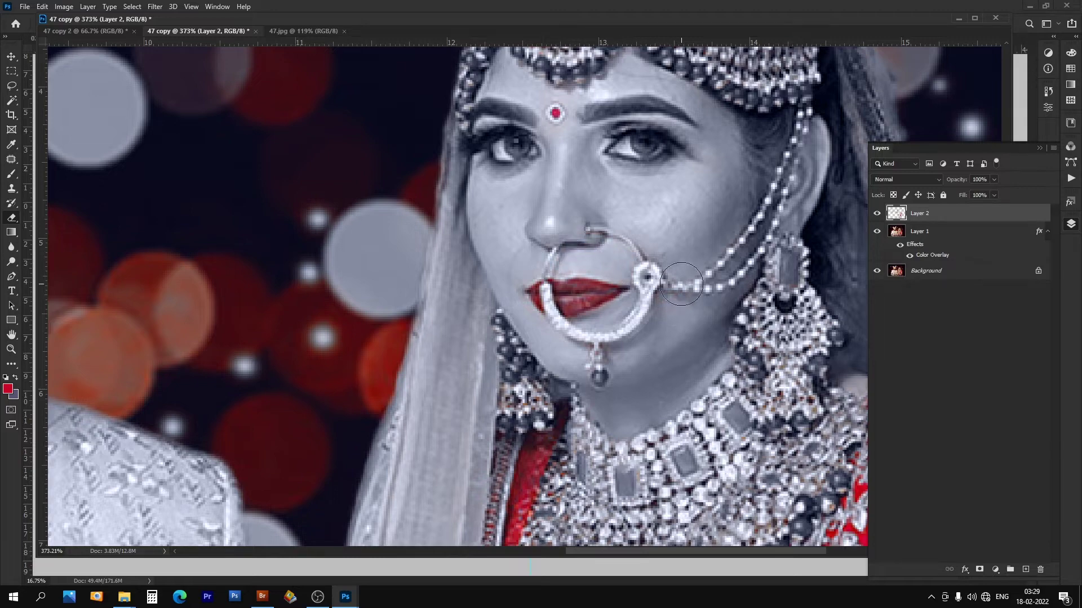
{"action": "left_click_drag", "start_coordinate": [622, 385], "coordinate": [556, 263]}
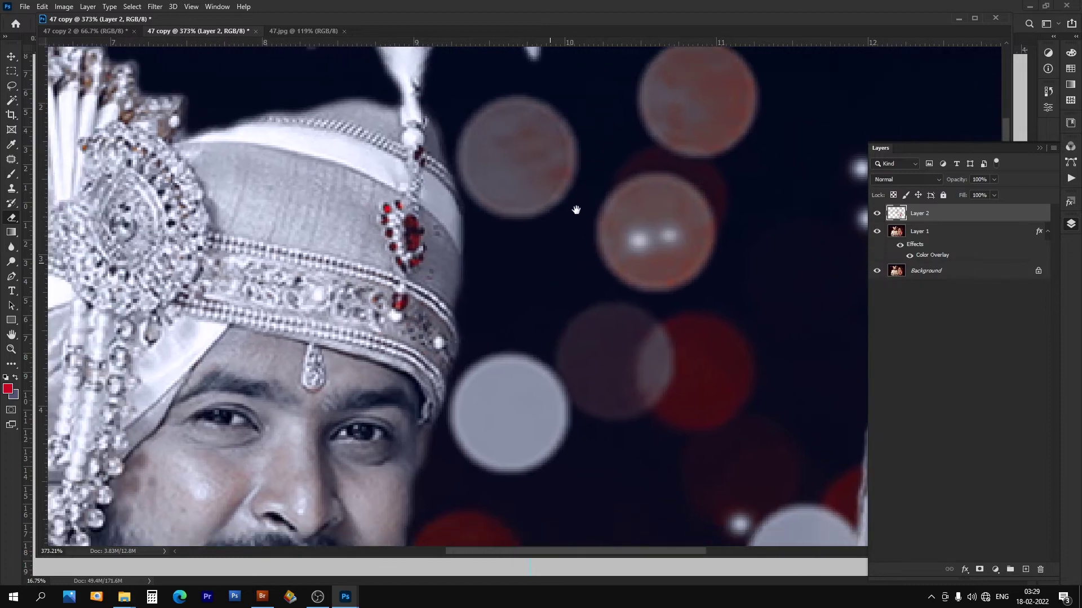
{"action": "left_click_drag", "start_coordinate": [556, 263], "coordinate": [431, 264]}
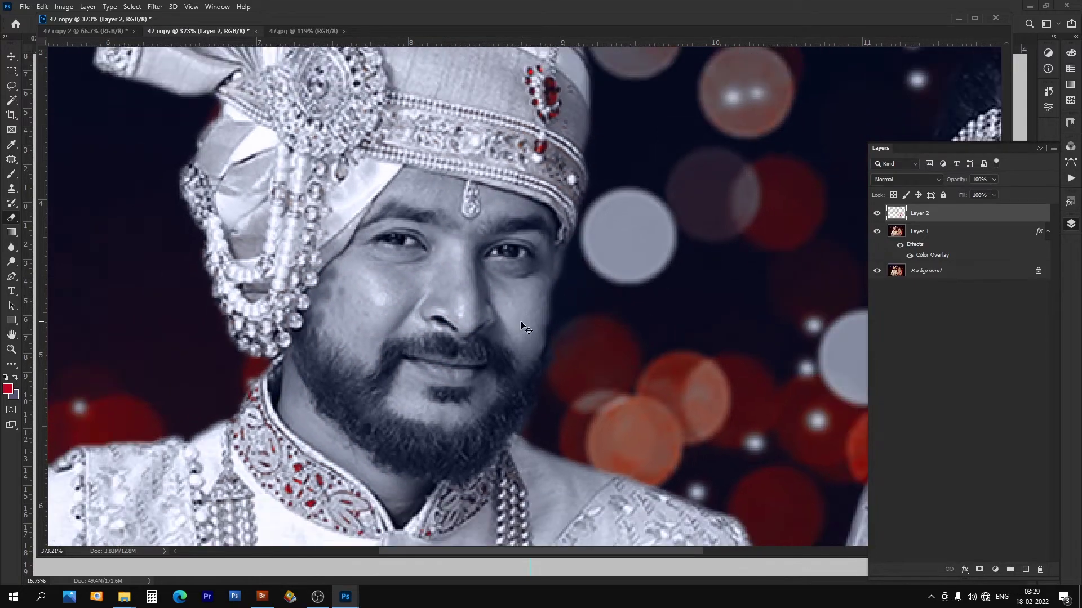
{"action": "scroll", "coordinate": [522, 326], "scroll_direction": "down", "scroll_amount": 1}
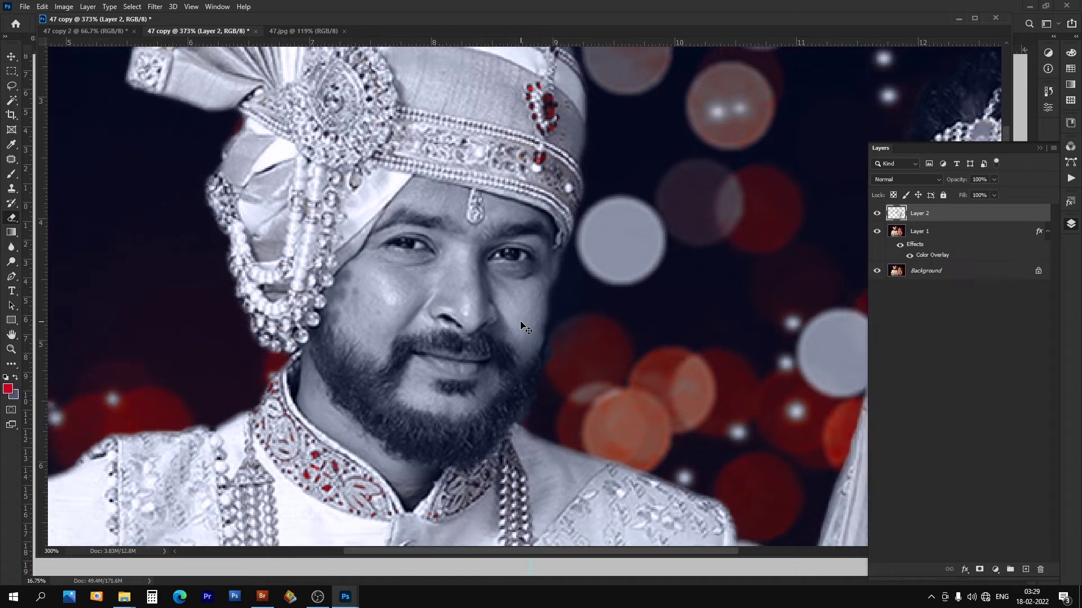
{"action": "scroll", "coordinate": [521, 325], "scroll_direction": "down", "scroll_amount": 1}
{"action": "scroll", "coordinate": [522, 326], "scroll_direction": "down", "scroll_amount": 1}
{"action": "scroll", "coordinate": [521, 325], "scroll_direction": "down", "scroll_amount": 2}
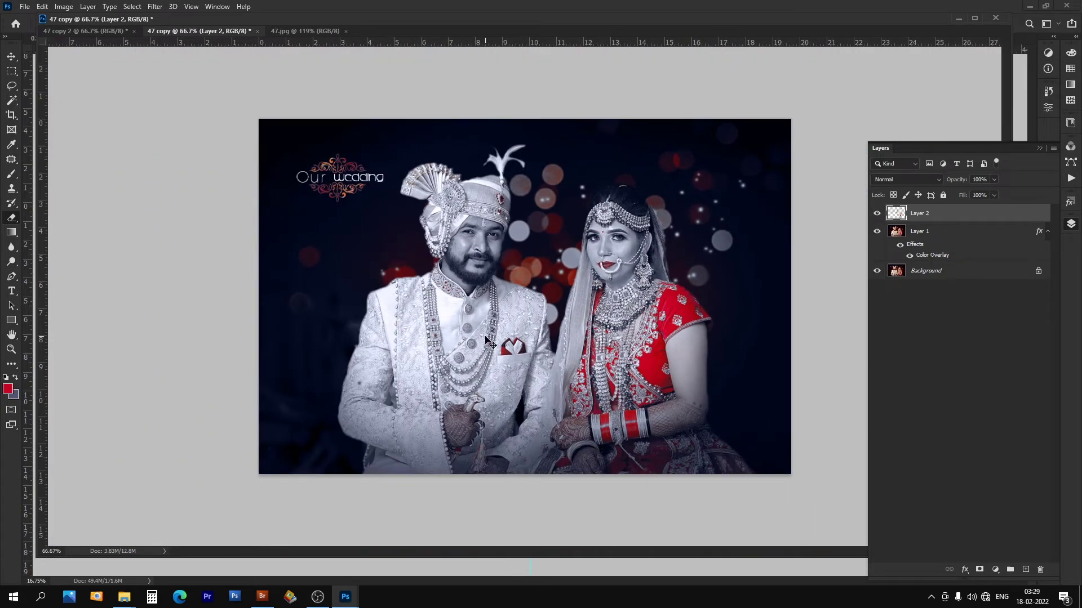
{"action": "scroll", "coordinate": [526, 296], "scroll_direction": "up", "scroll_amount": 1}
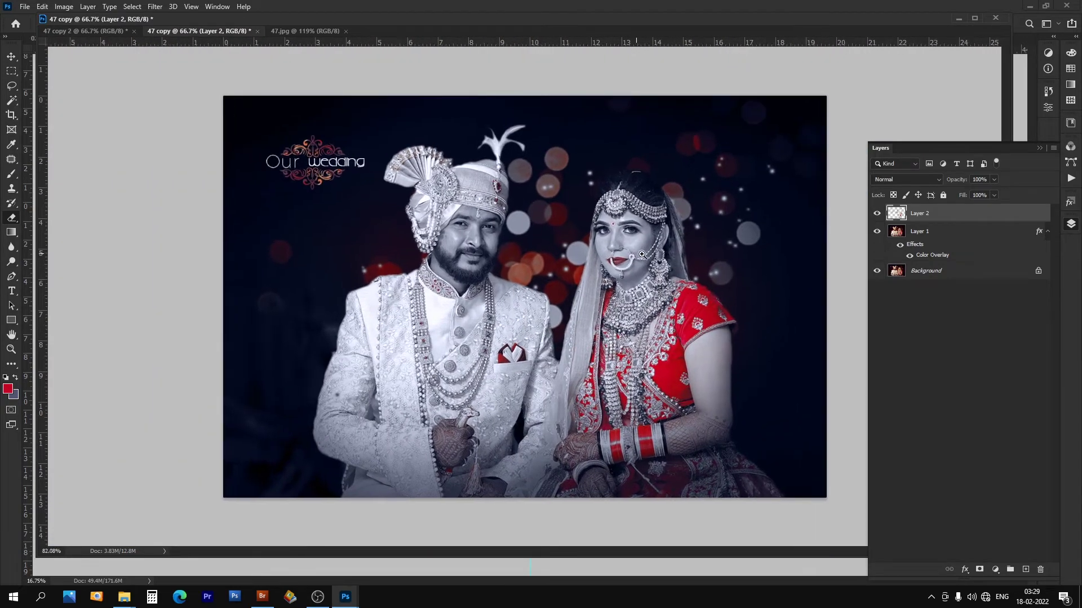
Step: Switch to the original 47.jpg document, widen its window and zoom in
{"action": "scroll", "coordinate": [526, 296], "scroll_direction": "up", "scroll_amount": 1}
{"action": "key", "text": "v"}
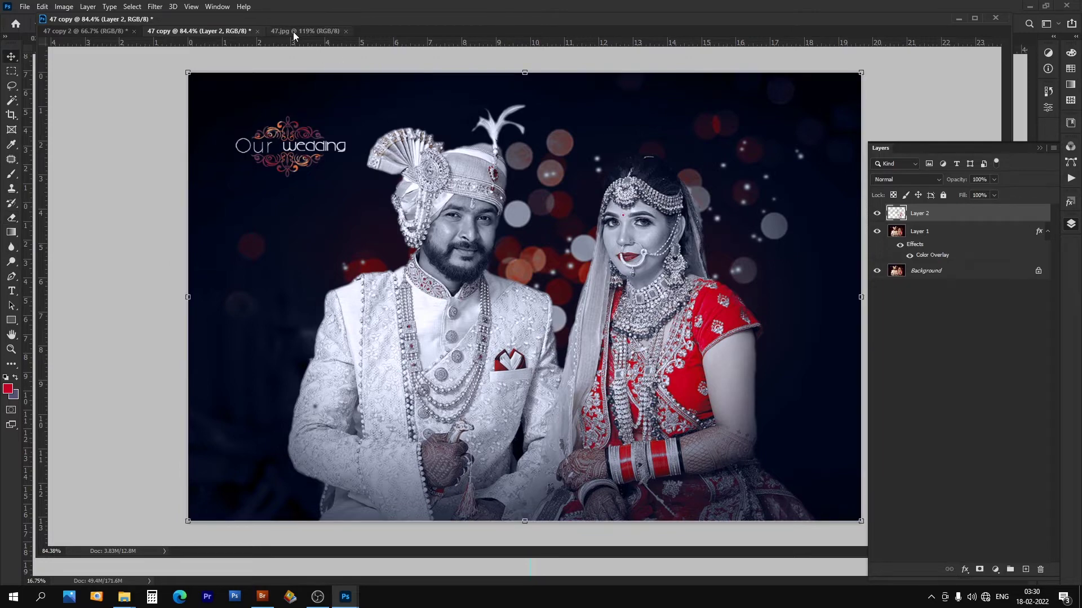
{"action": "left_click", "coordinate": [293, 31]}
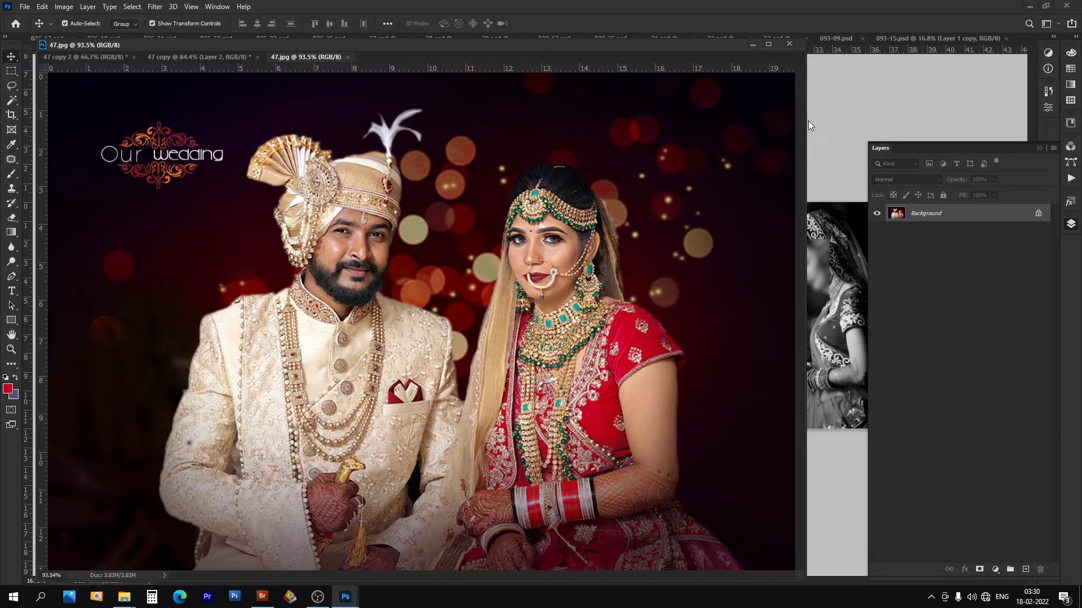
{"action": "left_click_drag", "start_coordinate": [807, 119], "coordinate": [1049, 121]}
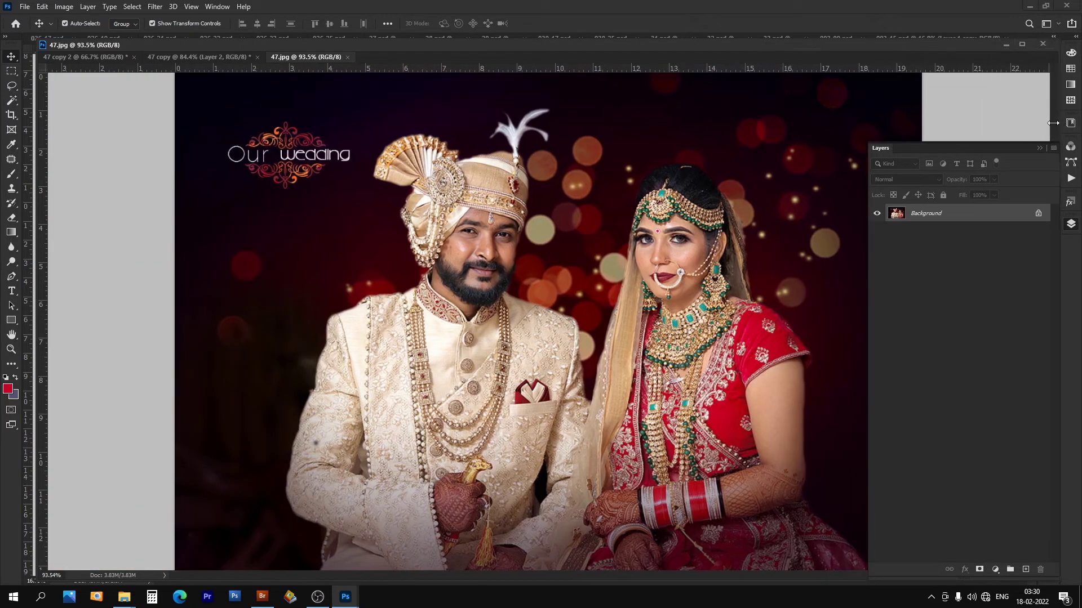
{"action": "scroll", "coordinate": [642, 330], "scroll_direction": "down", "scroll_amount": 2}
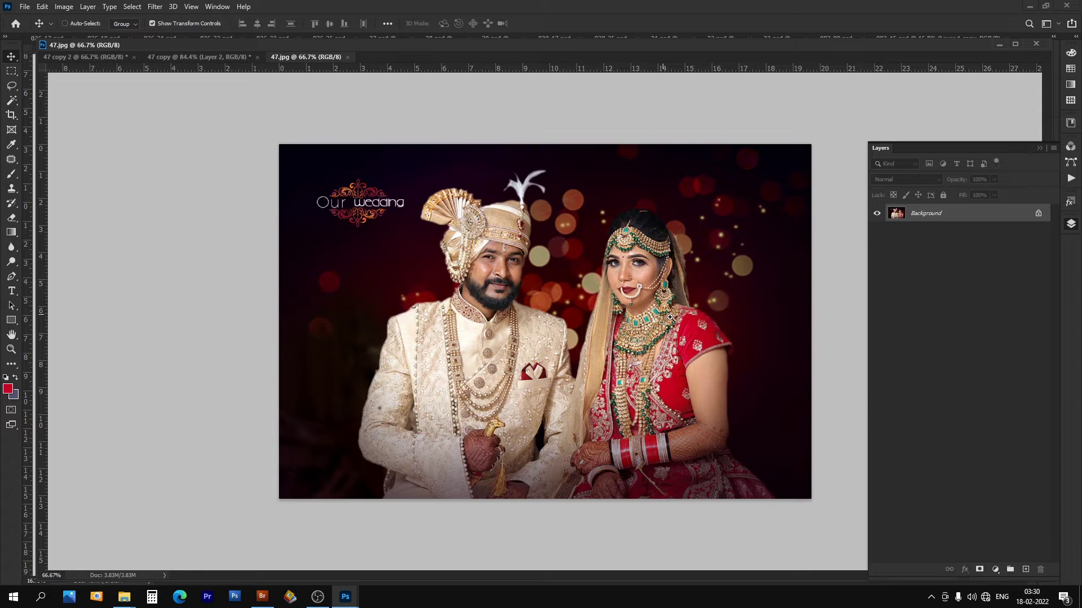
{"action": "scroll", "coordinate": [688, 322], "scroll_direction": "up", "scroll_amount": 3}
{"action": "scroll", "coordinate": [688, 322], "scroll_direction": "up", "scroll_amount": 1}
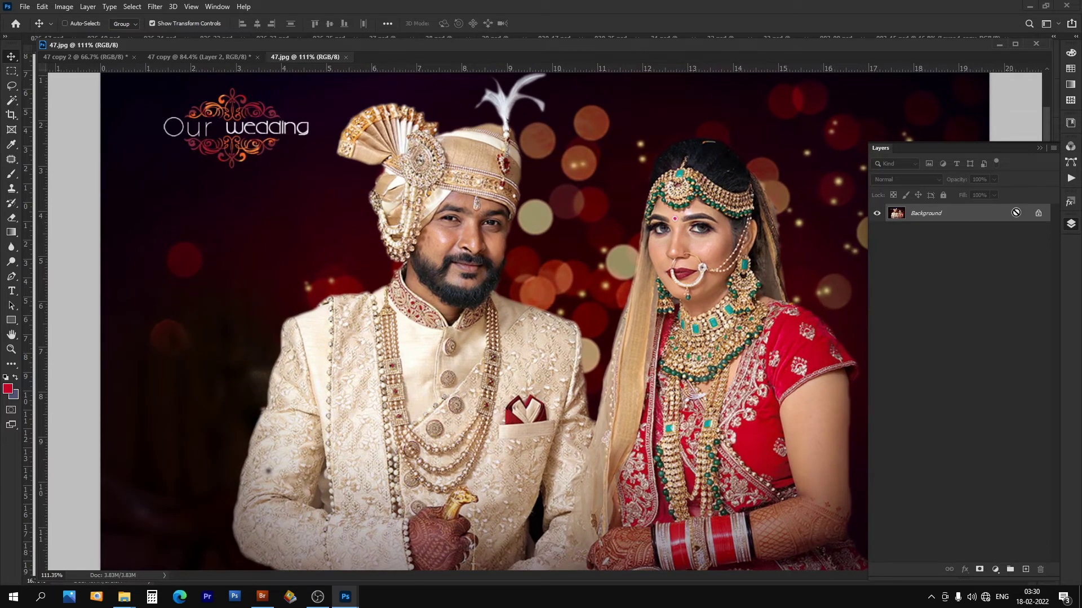
Step: Duplicate the Background twice, creating Layer 1 and Layer 1 copy
{"action": "key", "text": "ctrl+j"}
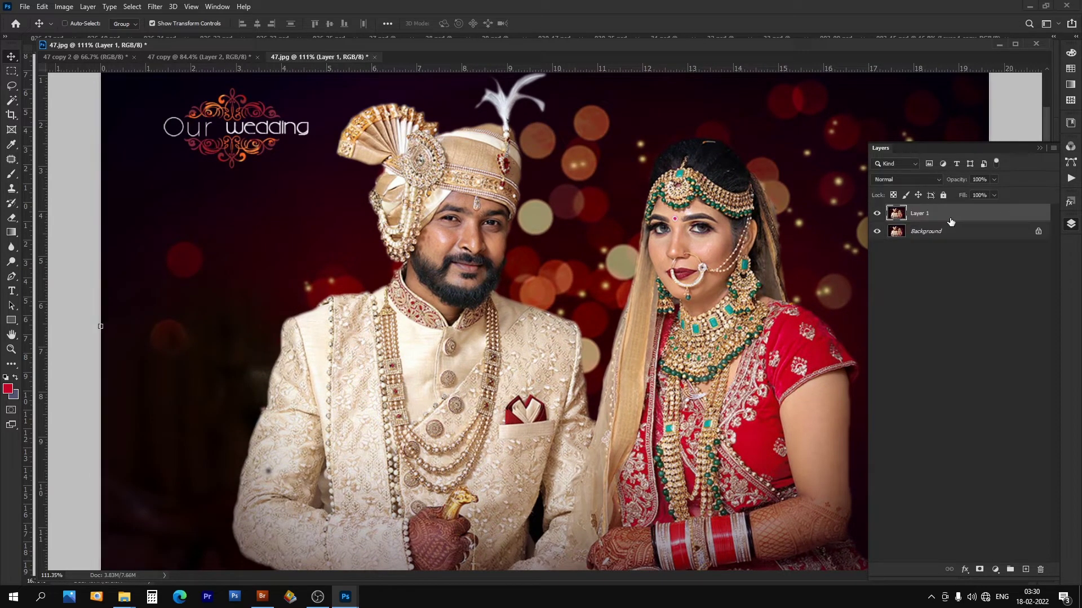
{"action": "key", "text": "ctrl"}
{"action": "key", "text": "ctrl+j"}
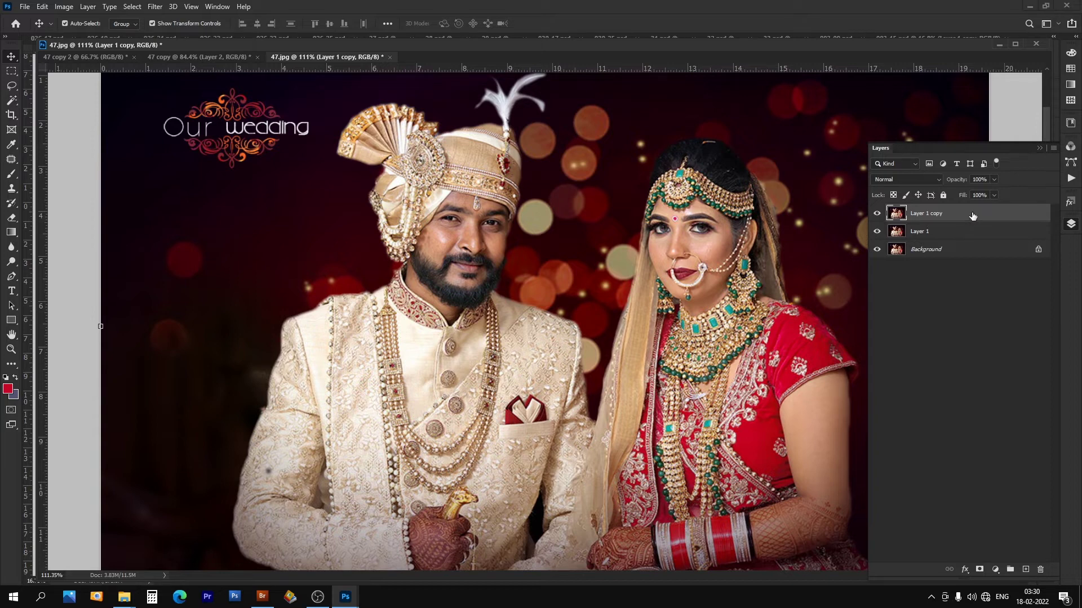
{"action": "double_click", "coordinate": [956, 218]}
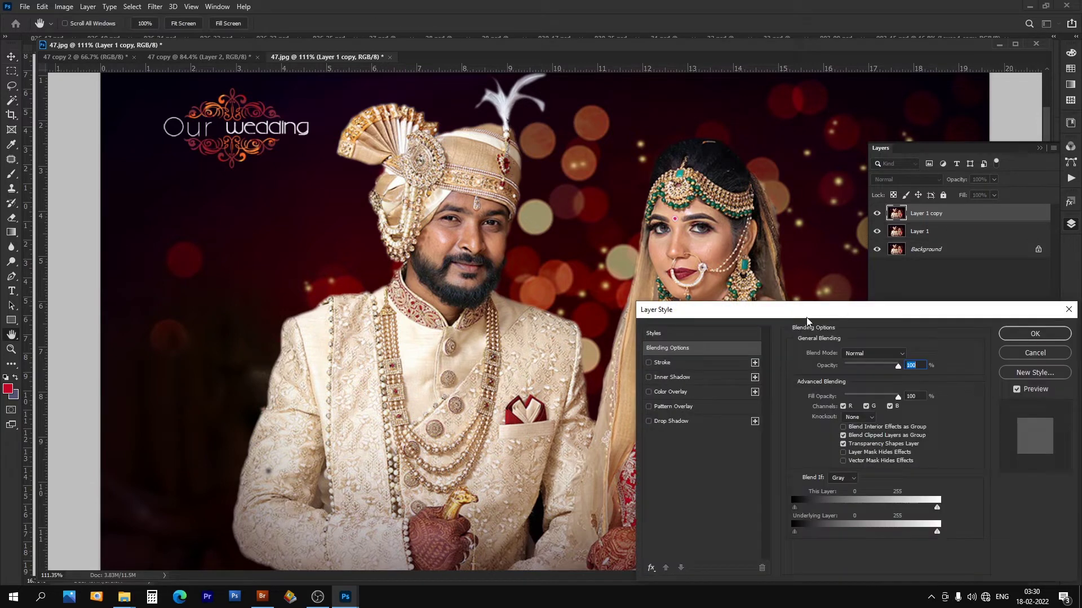
Step: Give Layer 1 copy a blue-grey Color Overlay in Color mode and add a layer mask
{"action": "left_click_drag", "start_coordinate": [700, 312], "coordinate": [674, 296]}
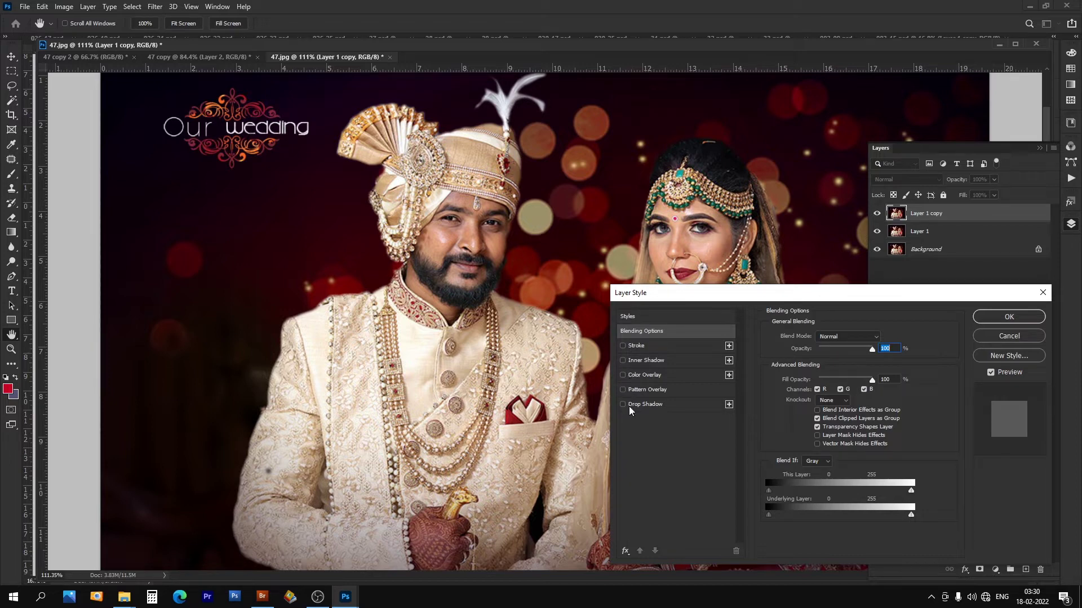
{"action": "left_click", "coordinate": [625, 390]}
{"action": "left_click", "coordinate": [623, 375]}
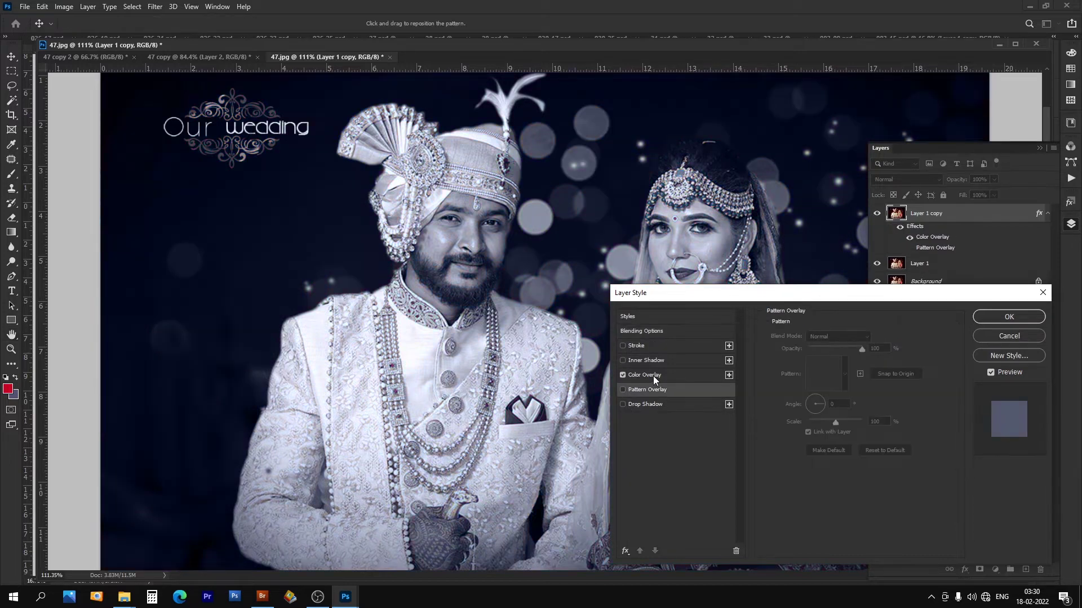
{"action": "left_click", "coordinate": [653, 376]}
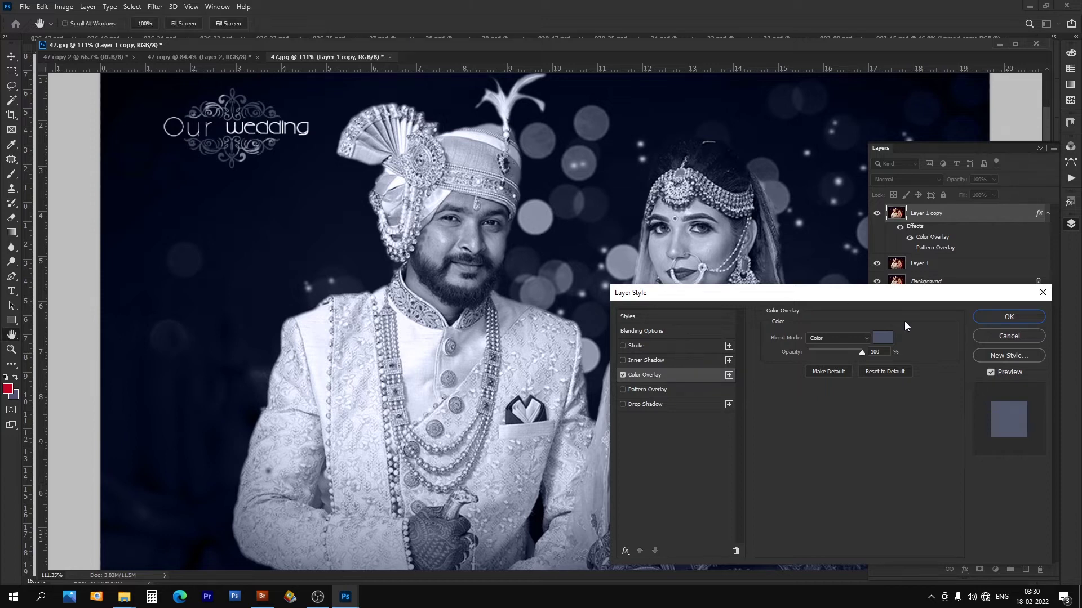
{"action": "left_click", "coordinate": [1009, 317]}
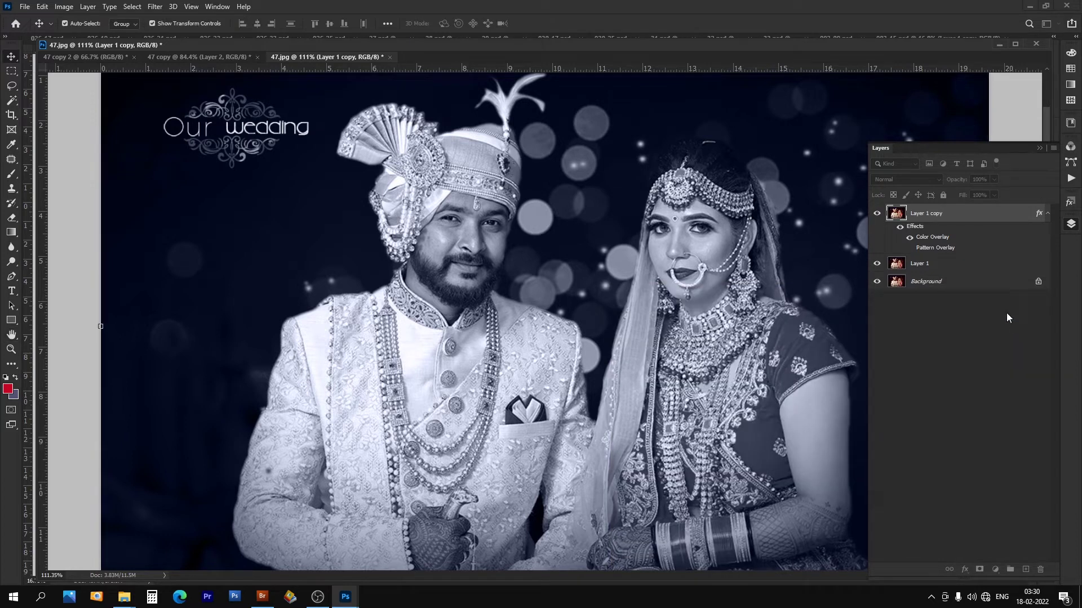
{"action": "left_click", "coordinate": [979, 570]}
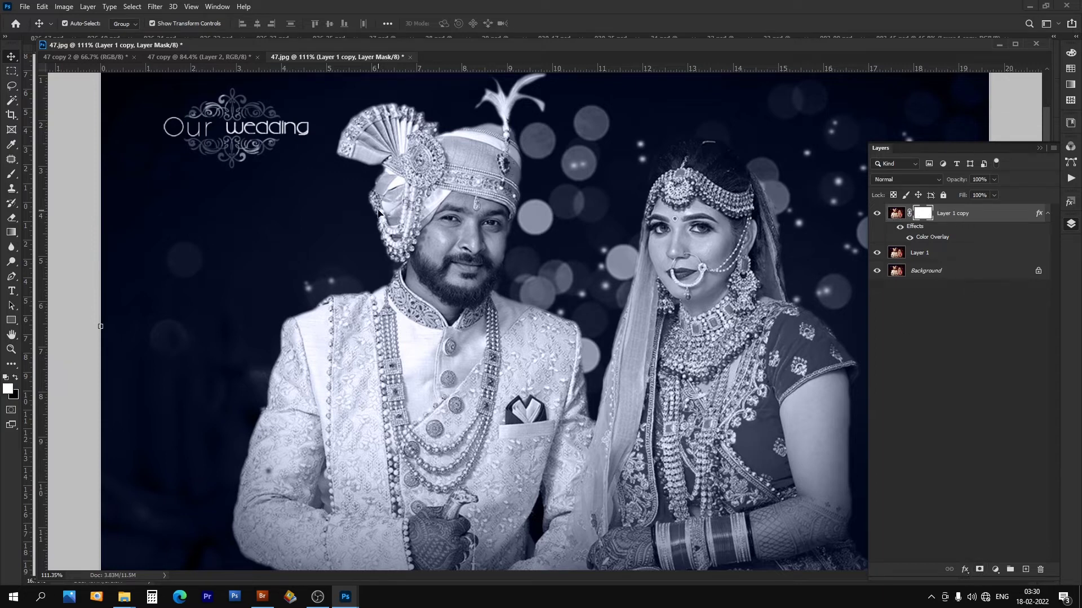
Step: Invert the mask to black and paint the blue-grey tone onto the groom's forehead, cheek and beard
{"action": "key", "text": "ctrl+i"}
{"action": "scroll", "coordinate": [507, 264], "scroll_direction": "up", "scroll_amount": 1}
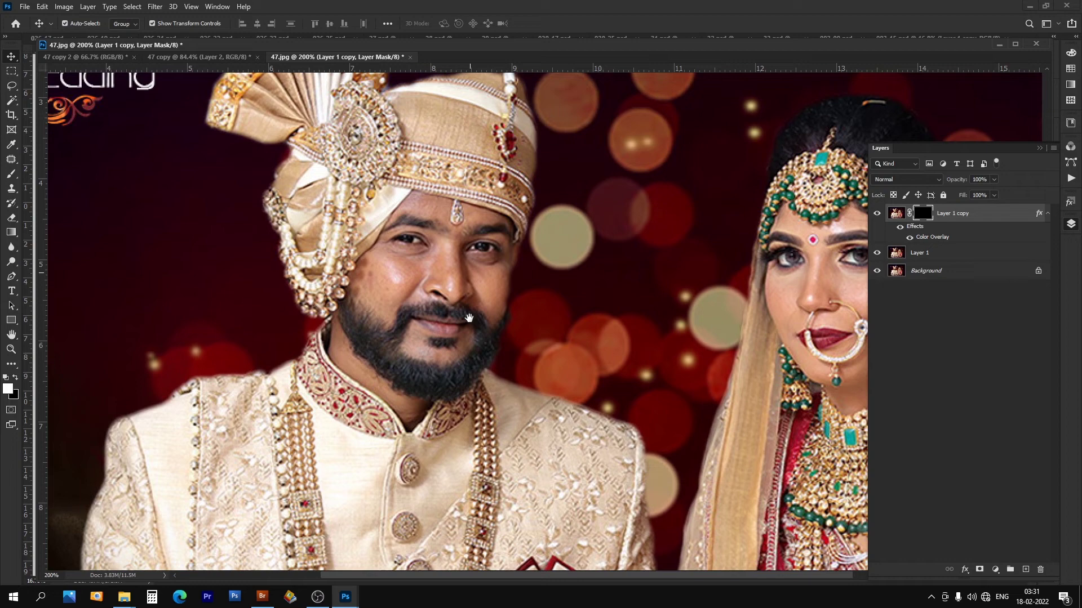
{"action": "scroll", "coordinate": [470, 287], "scroll_direction": "up", "scroll_amount": 2}
{"action": "key", "text": "b"}
{"action": "key", "text": "bracketright"}
{"action": "left_click_drag", "start_coordinate": [417, 211], "coordinate": [499, 234]}
{"action": "key", "text": "bracketleft"}
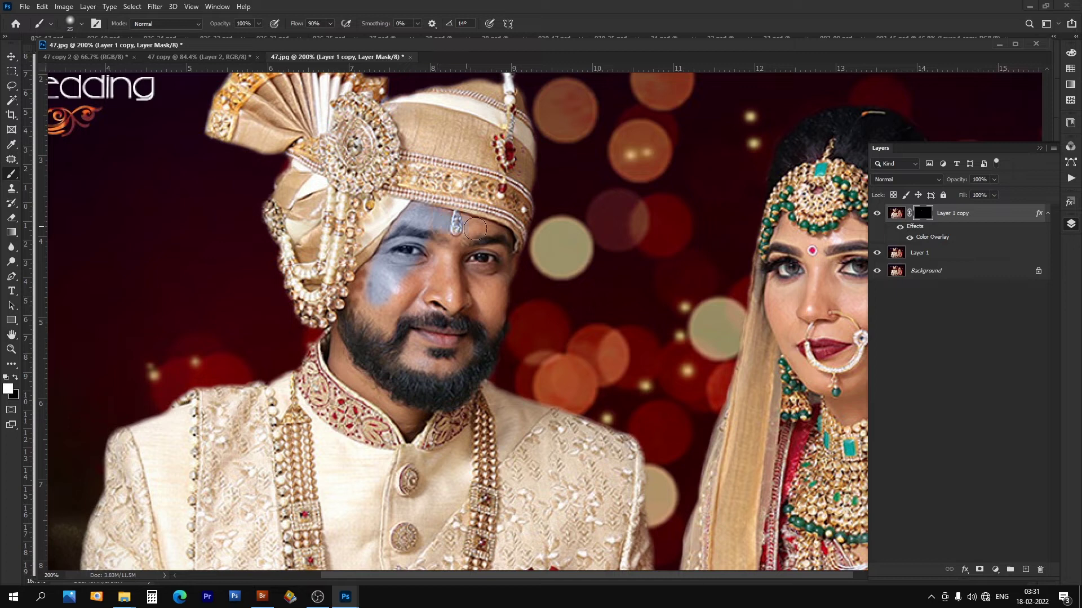
{"action": "key", "text": "bracketright"}
{"action": "mouse_move", "coordinate": [494, 281]}
{"action": "left_mouse_down"}
{"action": "mouse_move", "coordinate": [395, 351]}
{"action": "mouse_move", "coordinate": [378, 392]}
{"action": "mouse_move", "coordinate": [419, 286]}
{"action": "mouse_move", "coordinate": [379, 265]}
{"action": "left_mouse_up"}
{"action": "key", "text": "bracketright"}
Step: Paint the blue-grey tone over the bride's forehead, brows, cheeks and jaw
{"action": "mouse_move", "coordinate": [569, 305]}
{"action": "left_mouse_down"}
{"action": "mouse_move", "coordinate": [226, 288]}
{"action": "mouse_move", "coordinate": [275, 286]}
{"action": "left_mouse_up"}
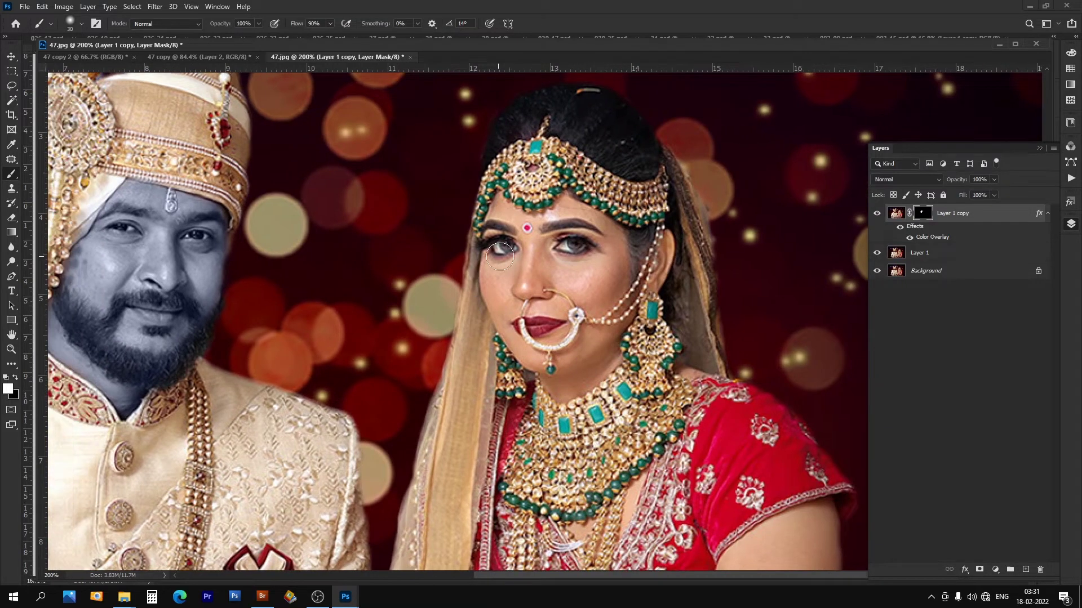
{"action": "key", "text": "bracketleft"}
{"action": "key", "text": "bracketleft"}
{"action": "key", "text": "bracketleft"}
{"action": "key", "text": "bracketleft"}
{"action": "key", "text": "bracketleft"}
{"action": "key", "text": "bracketright"}
{"action": "key", "text": "bracketright"}
{"action": "mouse_move", "coordinate": [499, 212]}
{"action": "left_mouse_down"}
{"action": "mouse_move", "coordinate": [529, 224]}
{"action": "mouse_move", "coordinate": [566, 209]}
{"action": "mouse_move", "coordinate": [628, 245]}
{"action": "mouse_move", "coordinate": [580, 304]}
{"action": "mouse_move", "coordinate": [563, 254]}
{"action": "mouse_move", "coordinate": [506, 247]}
{"action": "mouse_move", "coordinate": [495, 282]}
{"action": "mouse_move", "coordinate": [508, 341]}
{"action": "mouse_move", "coordinate": [568, 378]}
{"action": "left_mouse_up"}
{"action": "key", "text": "bracketright"}
{"action": "key", "text": "bracketleft"}
{"action": "key", "text": "bracketleft"}
{"action": "key", "text": "bracketleft"}
{"action": "key", "text": "bracketleft"}
{"action": "left_click_drag", "start_coordinate": [603, 346], "coordinate": [604, 365]}
{"action": "key", "text": "bracketright"}
{"action": "right_click", "coordinate": [923, 213]}
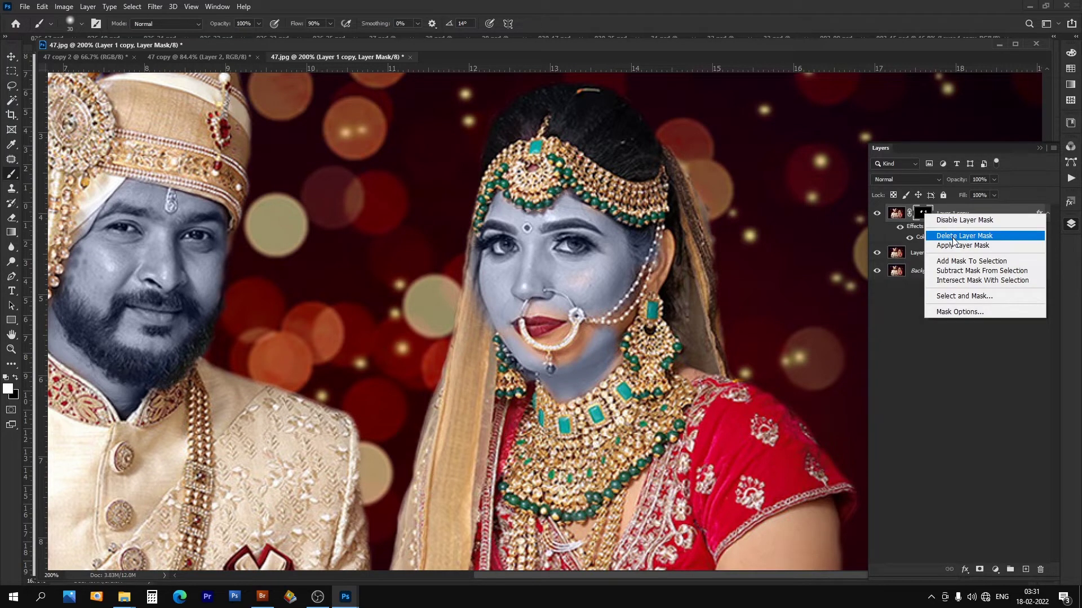
Step: Replace the mask with a fresh white one and paint black to restore the headpiece's gold
{"action": "left_click", "coordinate": [952, 235]}
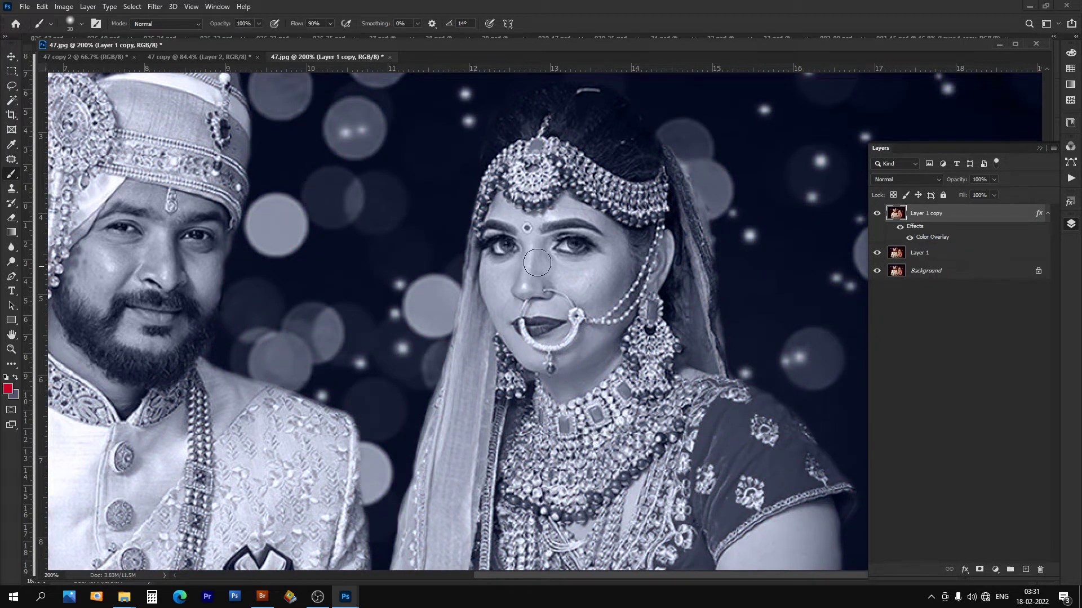
{"action": "left_click", "coordinate": [980, 570]}
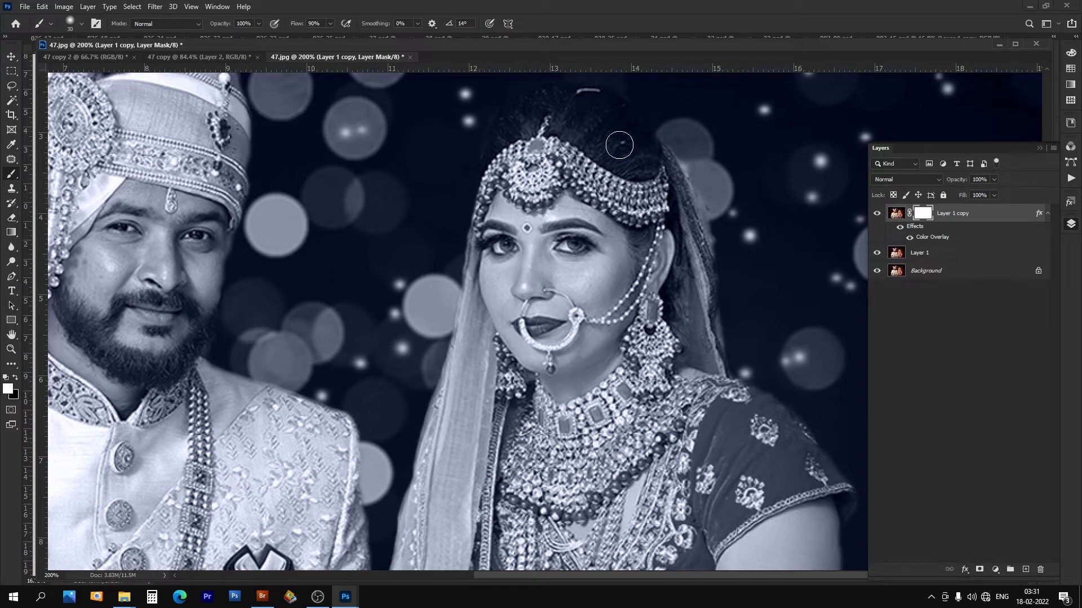
{"action": "key", "text": "bracketleft"}
{"action": "key", "text": "x"}
{"action": "mouse_move", "coordinate": [512, 163]}
{"action": "left_mouse_down"}
{"action": "mouse_move", "coordinate": [522, 186]}
{"action": "mouse_move", "coordinate": [550, 167]}
{"action": "mouse_move", "coordinate": [529, 185]}
{"action": "mouse_move", "coordinate": [538, 148]}
{"action": "left_mouse_up"}
{"action": "key", "text": "bracketleft"}
{"action": "key", "text": "bracketleft"}
{"action": "key", "text": "bracketleft"}
{"action": "key", "text": "bracketright"}
{"action": "key", "text": "bracketright"}
{"action": "mouse_move", "coordinate": [561, 178]}
{"action": "left_mouse_down"}
{"action": "mouse_move", "coordinate": [583, 164]}
{"action": "mouse_move", "coordinate": [623, 204]}
{"action": "mouse_move", "coordinate": [660, 198]}
{"action": "mouse_move", "coordinate": [613, 179]}
{"action": "mouse_move", "coordinate": [622, 198]}
{"action": "left_mouse_up"}
{"action": "key", "text": "bracketleft"}
{"action": "key", "text": "bracketleft"}
Step: Restore the teal and gold of the bride's right earring
{"action": "left_click_drag", "start_coordinate": [660, 341], "coordinate": [665, 269]}
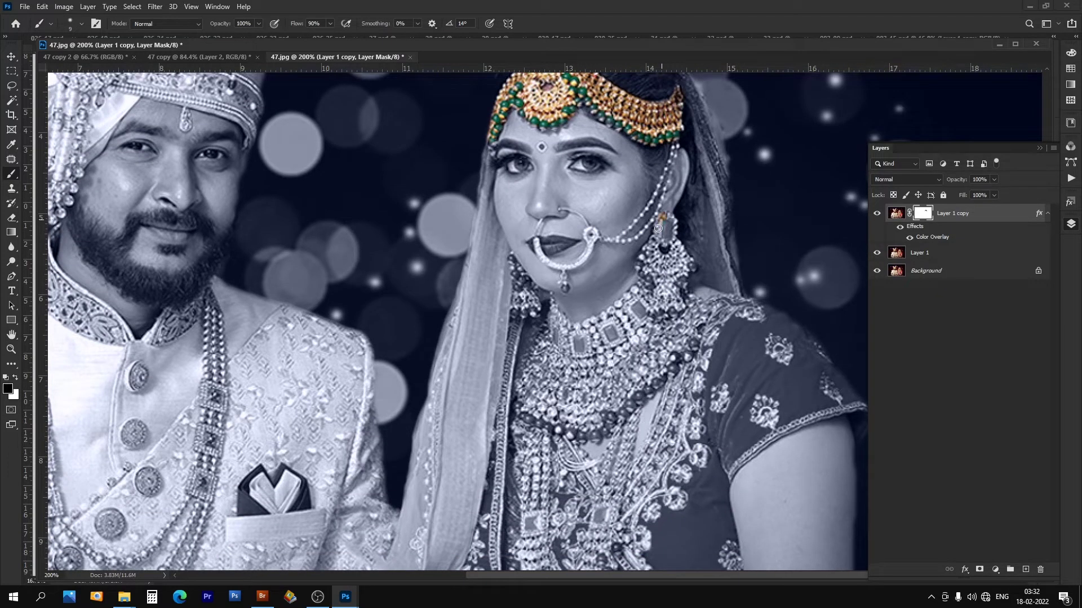
{"action": "key", "text": "bracketright"}
{"action": "left_click_drag", "start_coordinate": [669, 226], "coordinate": [667, 254]}
{"action": "left_click_drag", "start_coordinate": [639, 304], "coordinate": [646, 295]}
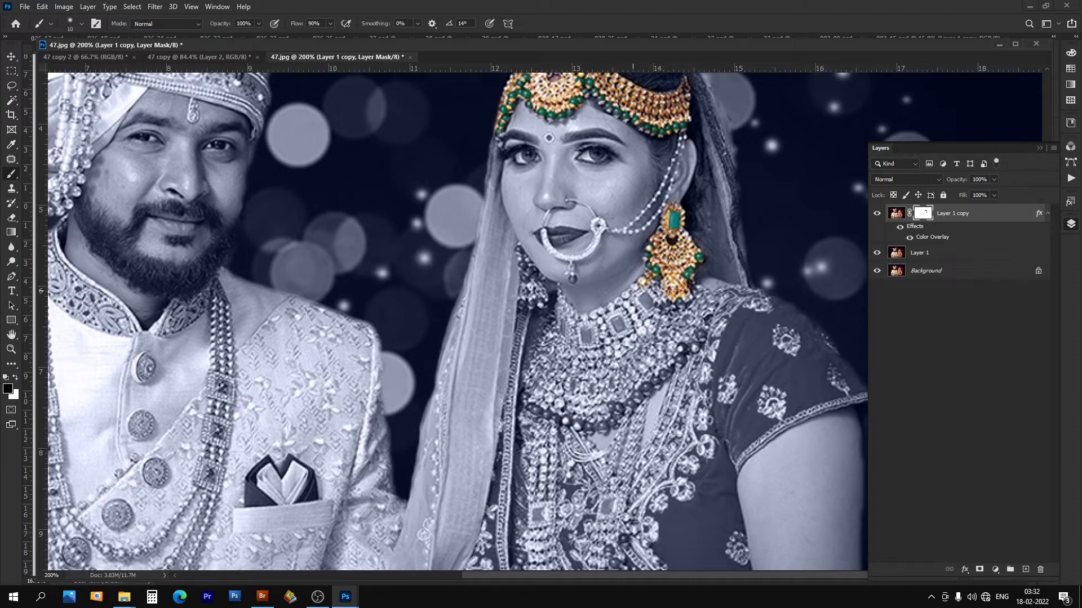
{"action": "key", "text": "bracketright"}
{"action": "left_click", "coordinate": [601, 324]}
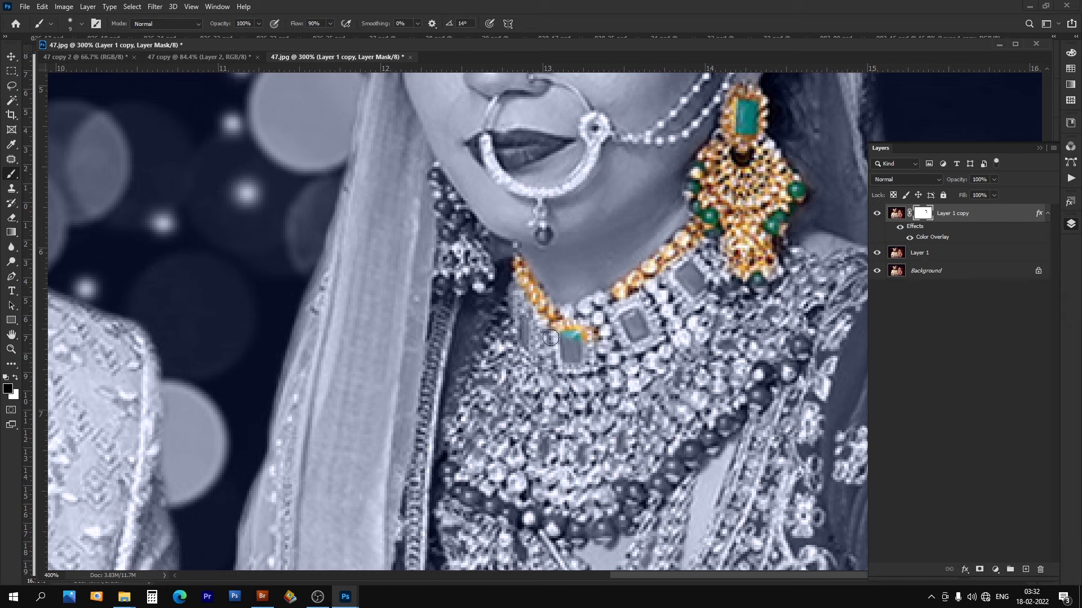
Step: Paint the necklace and nose ring back to their original gold on the mask
{"action": "key", "text": "bracketright"}
{"action": "key", "text": "bracketright"}
{"action": "key", "text": "bracketright"}
{"action": "mouse_move", "coordinate": [524, 282]}
{"action": "left_mouse_down"}
{"action": "mouse_move", "coordinate": [508, 356]}
{"action": "mouse_move", "coordinate": [507, 467]}
{"action": "mouse_move", "coordinate": [558, 350]}
{"action": "mouse_move", "coordinate": [625, 366]}
{"action": "mouse_move", "coordinate": [728, 252]}
{"action": "mouse_move", "coordinate": [761, 293]}
{"action": "mouse_move", "coordinate": [755, 366]}
{"action": "mouse_move", "coordinate": [732, 361]}
{"action": "mouse_move", "coordinate": [519, 451]}
{"action": "mouse_move", "coordinate": [563, 492]}
{"action": "mouse_move", "coordinate": [750, 366]}
{"action": "mouse_move", "coordinate": [653, 428]}
{"action": "mouse_move", "coordinate": [699, 363]}
{"action": "mouse_move", "coordinate": [554, 349]}
{"action": "left_mouse_up"}
{"action": "key", "text": "bracketright"}
{"action": "key", "text": "bracketleft"}
{"action": "key", "text": "bracketleft"}
{"action": "key", "text": "bracketright"}
{"action": "key", "text": "bracketright"}
{"action": "key", "text": "bracketright"}
{"action": "key", "text": "bracketleft"}
{"action": "key", "text": "bracketleft"}
{"action": "key", "text": "bracketleft"}
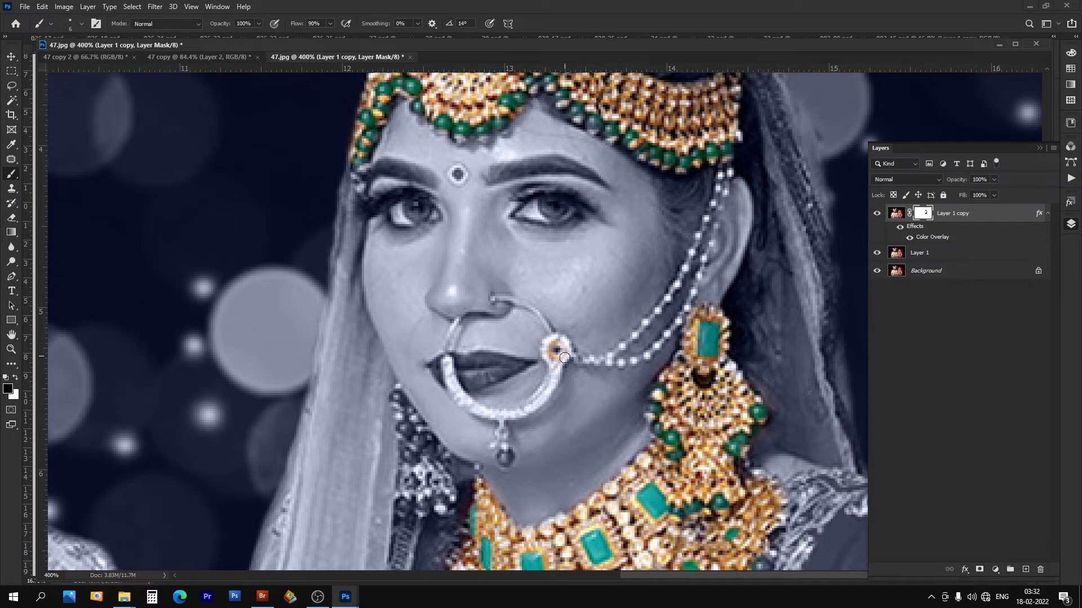
{"action": "mouse_move", "coordinate": [552, 363]}
{"action": "left_mouse_down"}
{"action": "mouse_move", "coordinate": [552, 380]}
{"action": "mouse_move", "coordinate": [527, 409]}
{"action": "mouse_move", "coordinate": [492, 413]}
{"action": "mouse_move", "coordinate": [461, 399]}
{"action": "mouse_move", "coordinate": [445, 361]}
{"action": "left_mouse_up"}
{"action": "key", "text": "bracketleft"}
{"action": "key", "text": "bracketright"}
{"action": "left_click_drag", "start_coordinate": [503, 439], "coordinate": [504, 462]}
Step: Restore the red of the bride's lips and bindi, then zoom out
{"action": "mouse_move", "coordinate": [437, 376]}
{"action": "left_mouse_down"}
{"action": "mouse_move", "coordinate": [455, 383]}
{"action": "mouse_move", "coordinate": [448, 363]}
{"action": "mouse_move", "coordinate": [474, 360]}
{"action": "mouse_move", "coordinate": [512, 372]}
{"action": "mouse_move", "coordinate": [472, 381]}
{"action": "mouse_move", "coordinate": [479, 357]}
{"action": "mouse_move", "coordinate": [492, 369]}
{"action": "left_mouse_up"}
{"action": "scroll", "coordinate": [492, 368], "scroll_direction": "up", "scroll_amount": 3}
{"action": "left_click", "coordinate": [457, 242]}
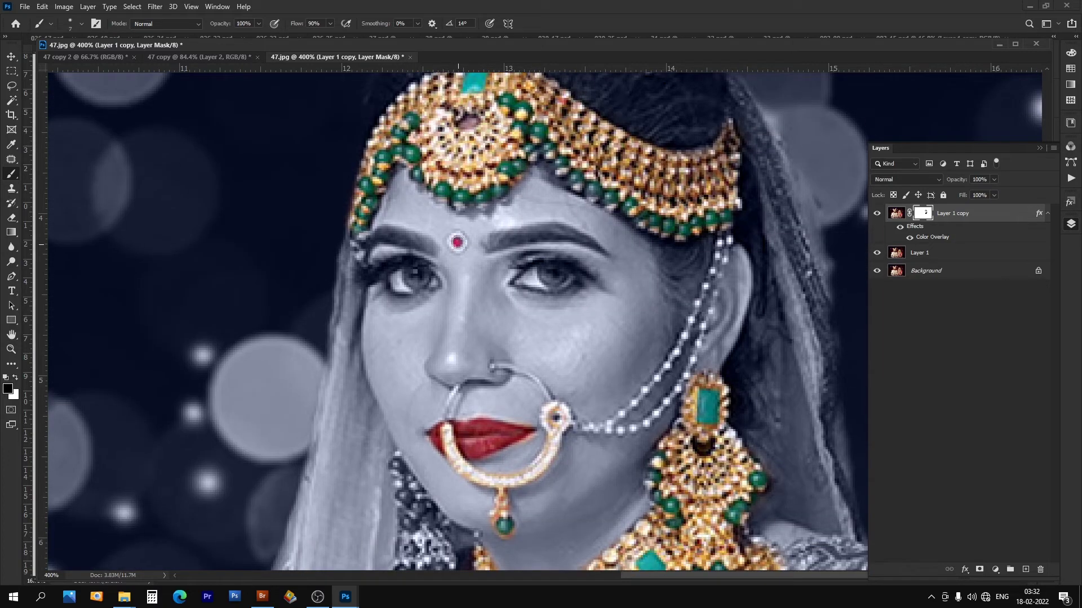
{"action": "scroll", "coordinate": [608, 405], "scroll_direction": "down", "scroll_amount": 2}
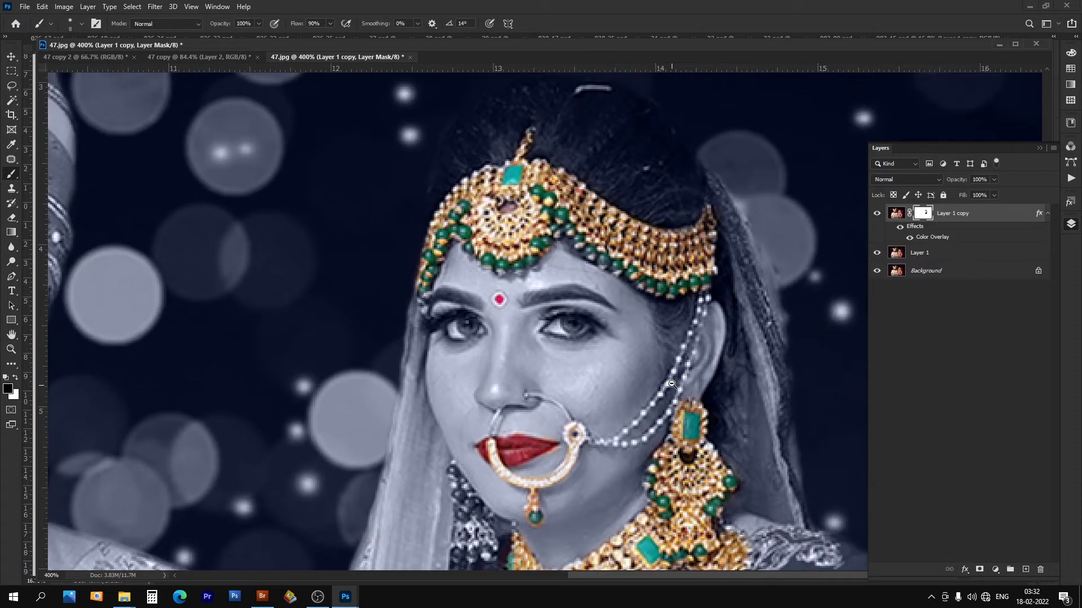
{"action": "scroll", "coordinate": [608, 405], "scroll_direction": "down", "scroll_amount": 1}
{"action": "scroll", "coordinate": [580, 406], "scroll_direction": "down", "scroll_amount": 1}
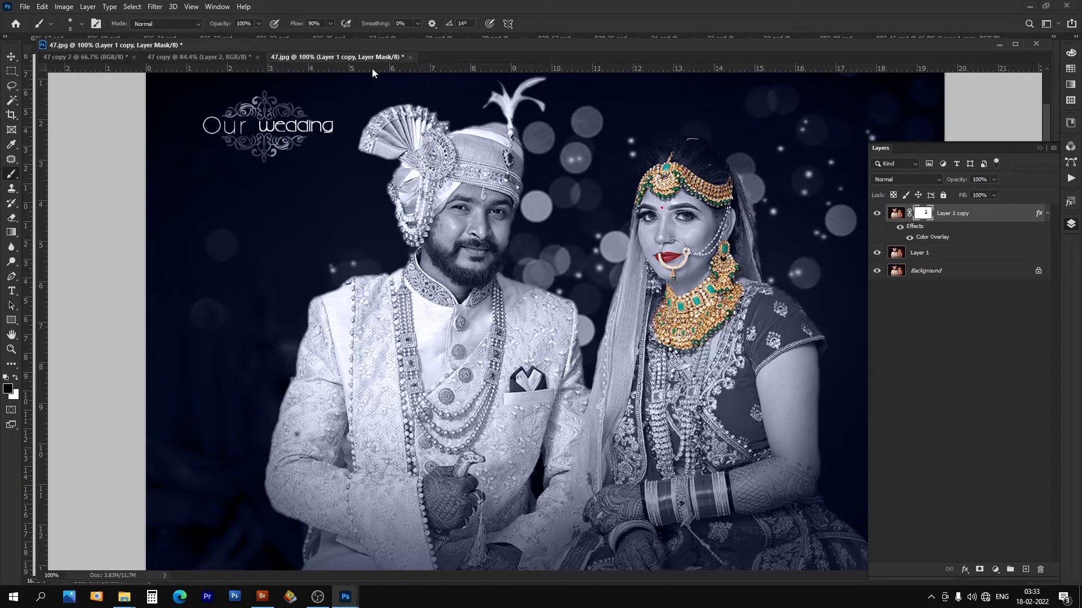
{"action": "left_click", "coordinate": [101, 57]}
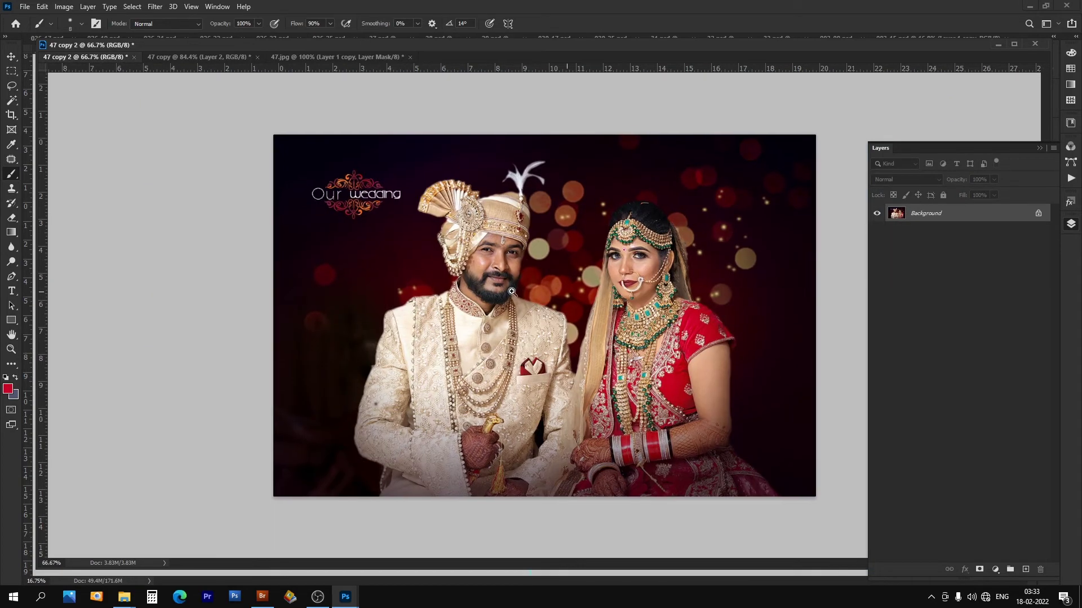
Step: In 47 copy 2, zoom to 100%, duplicate the photo to Layer 1 and add a Hue/Saturation layer
{"action": "left_click", "coordinate": [512, 291]}
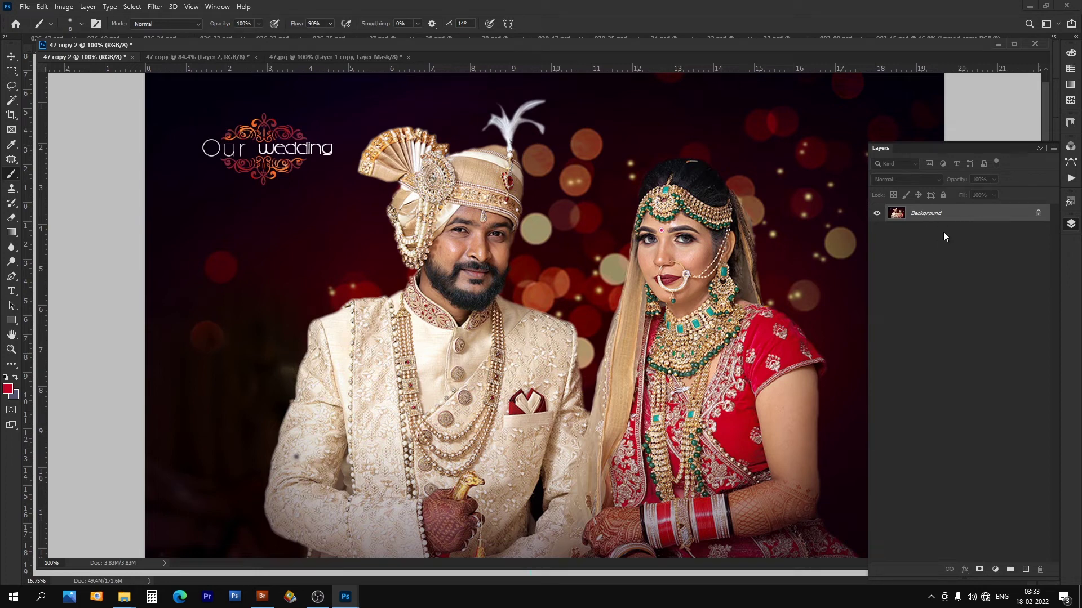
{"action": "key", "text": "ctrl+j"}
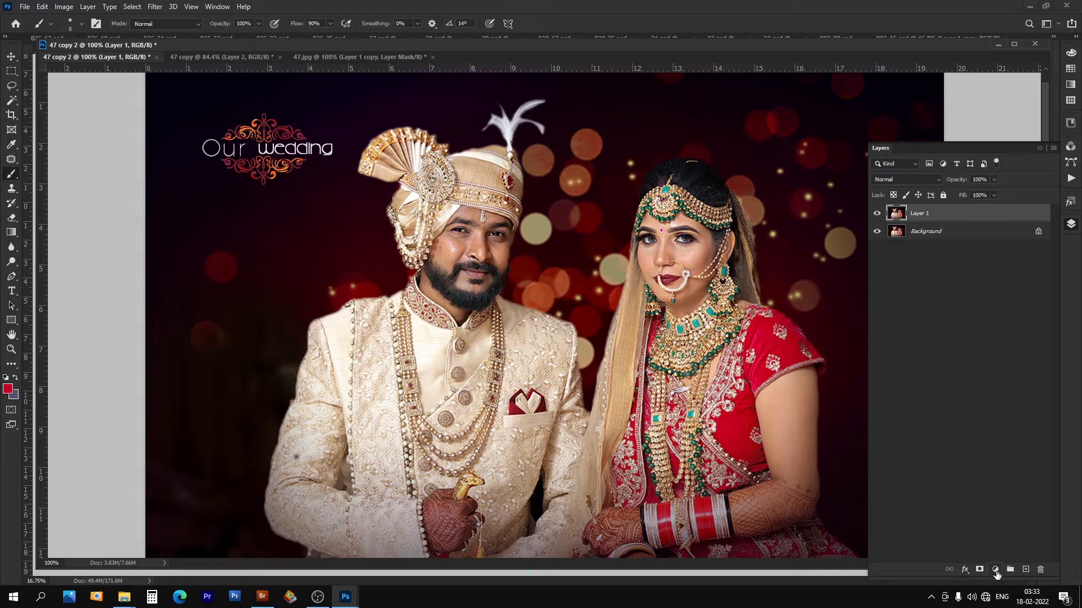
{"action": "left_click", "coordinate": [995, 570]}
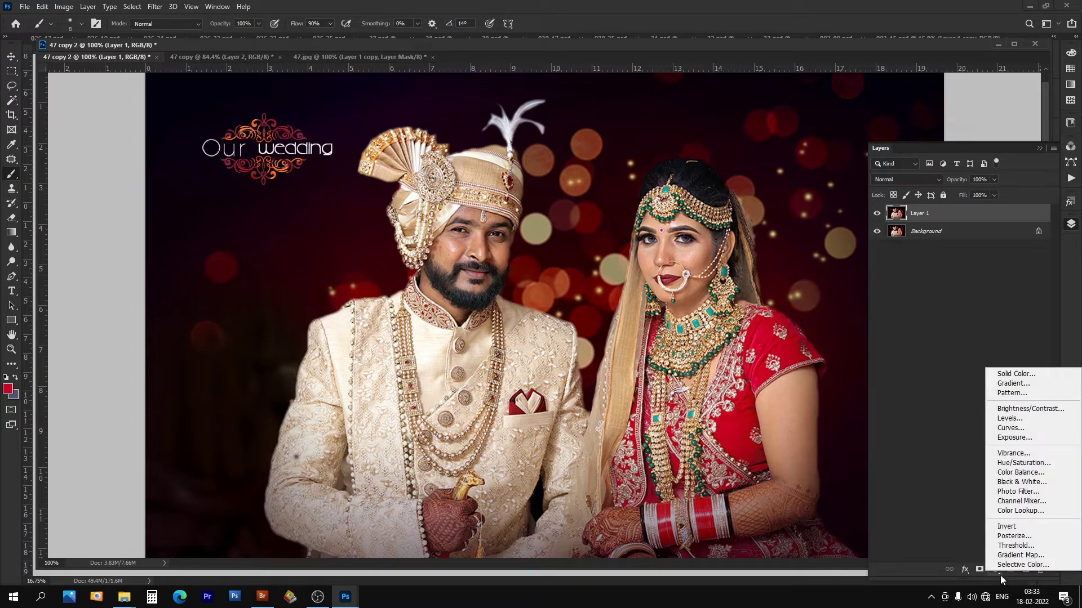
{"action": "left_click", "coordinate": [1039, 463]}
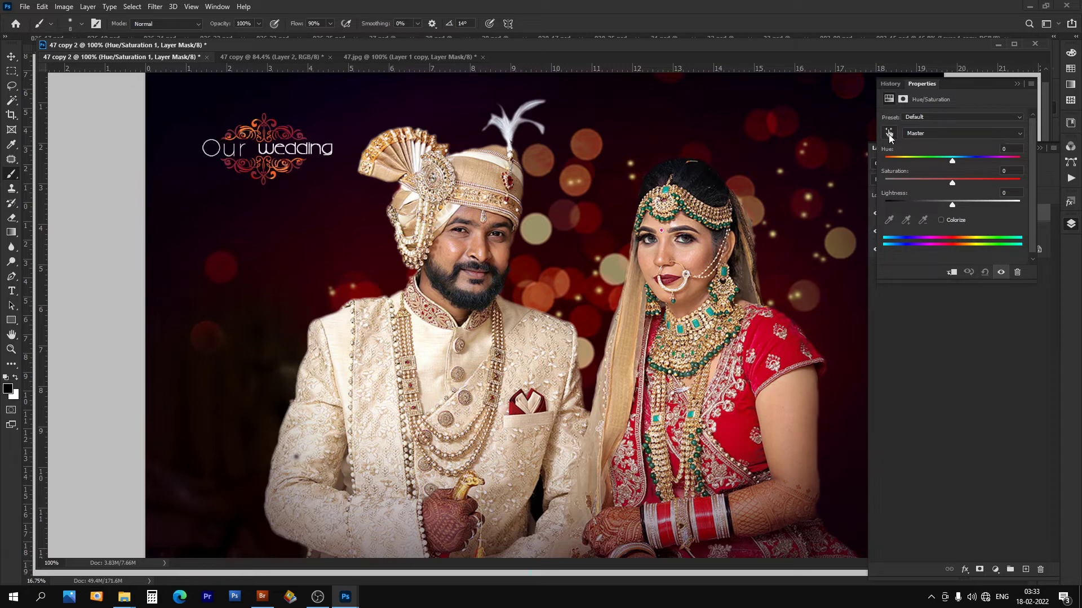
Step: Sample the red outfit with the targeted adjustment tool and drag Reds Saturation down to -100
{"action": "left_click", "coordinate": [889, 134]}
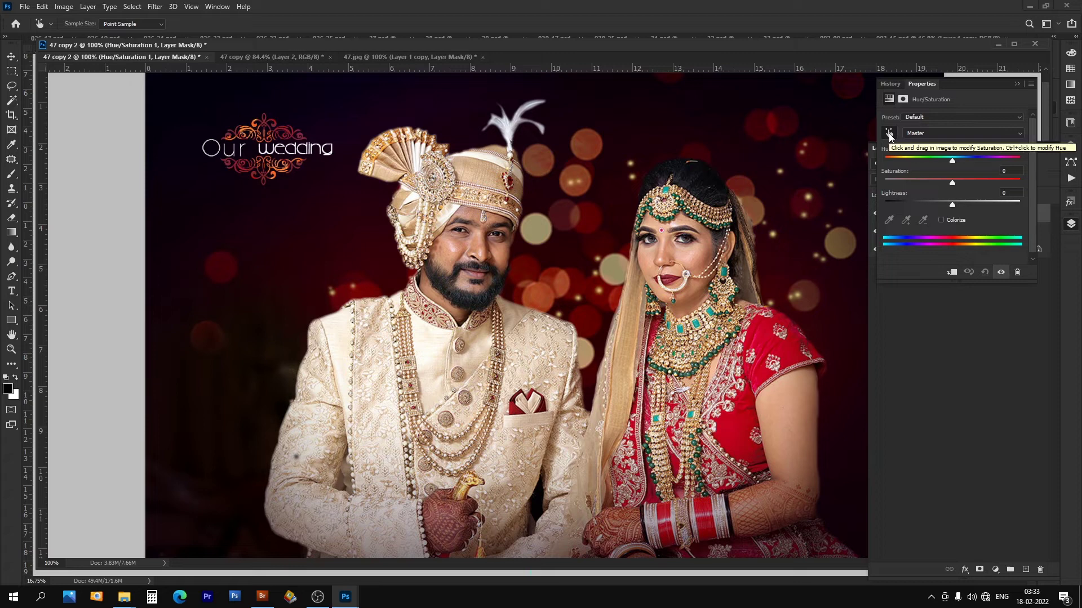
{"action": "left_click", "coordinate": [688, 258]}
{"action": "left_click_drag", "start_coordinate": [689, 258], "coordinate": [578, 270]}
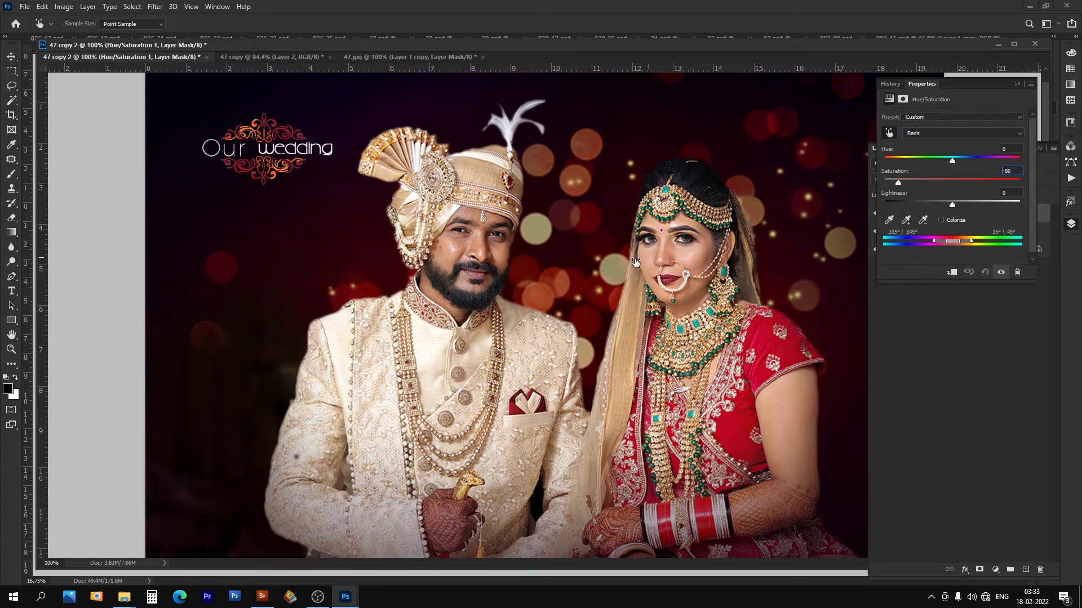
{"action": "left_click_drag", "start_coordinate": [579, 270], "coordinate": [453, 277]}
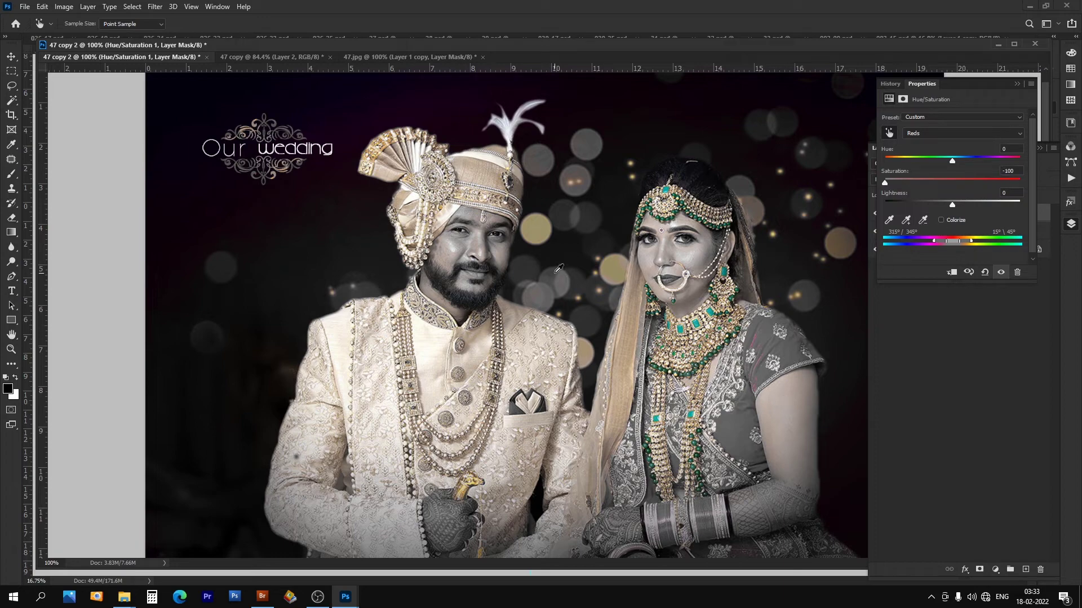
Step: Zoom and pan across the groom and bride to check the greyed reds, then widen the Layers panel
{"action": "left_click", "coordinate": [479, 266]}
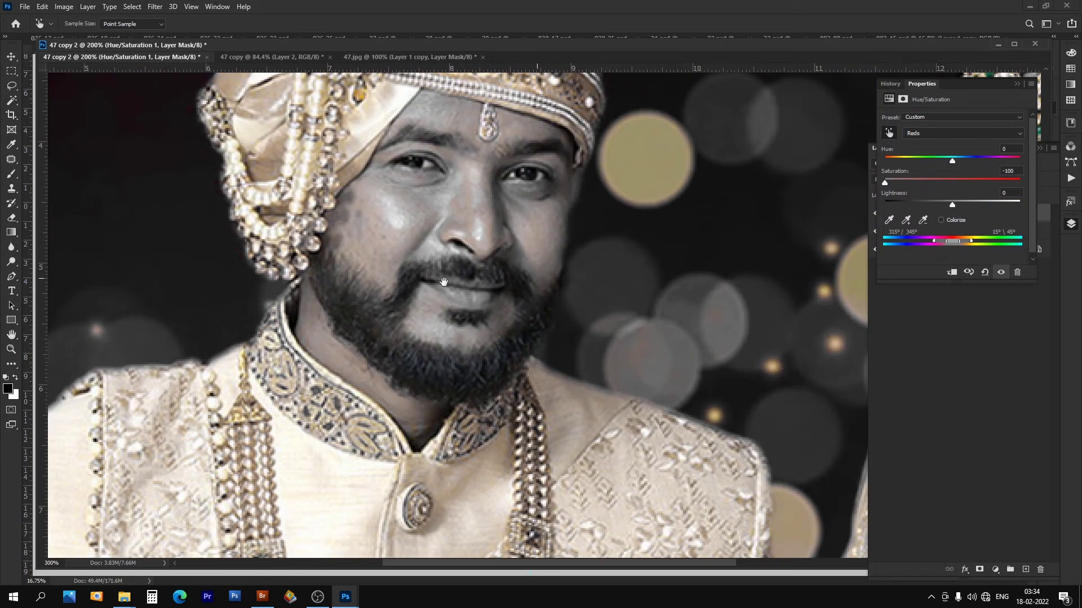
{"action": "left_click_drag", "start_coordinate": [625, 327], "coordinate": [327, 295]}
{"action": "key", "text": "ctrl+minus"}
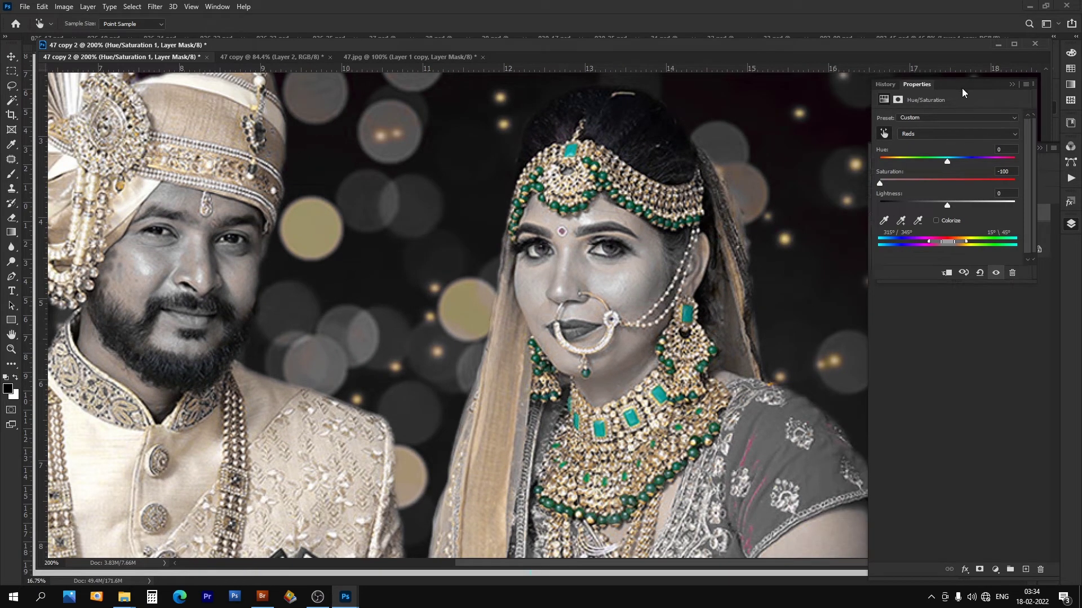
{"action": "left_click_drag", "start_coordinate": [971, 88], "coordinate": [840, 88]}
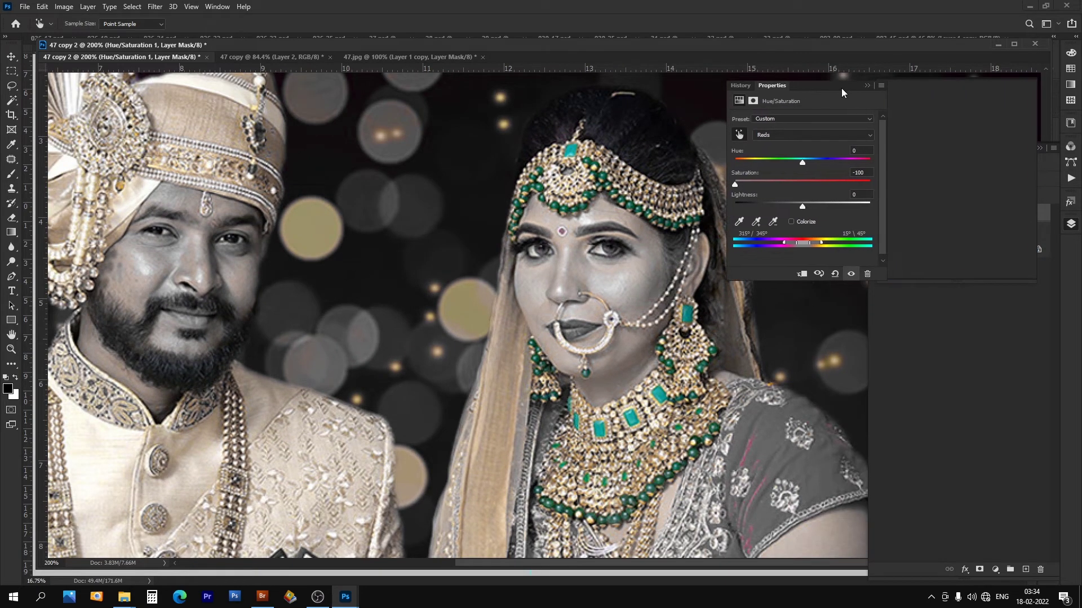
{"action": "left_click", "coordinate": [995, 571]}
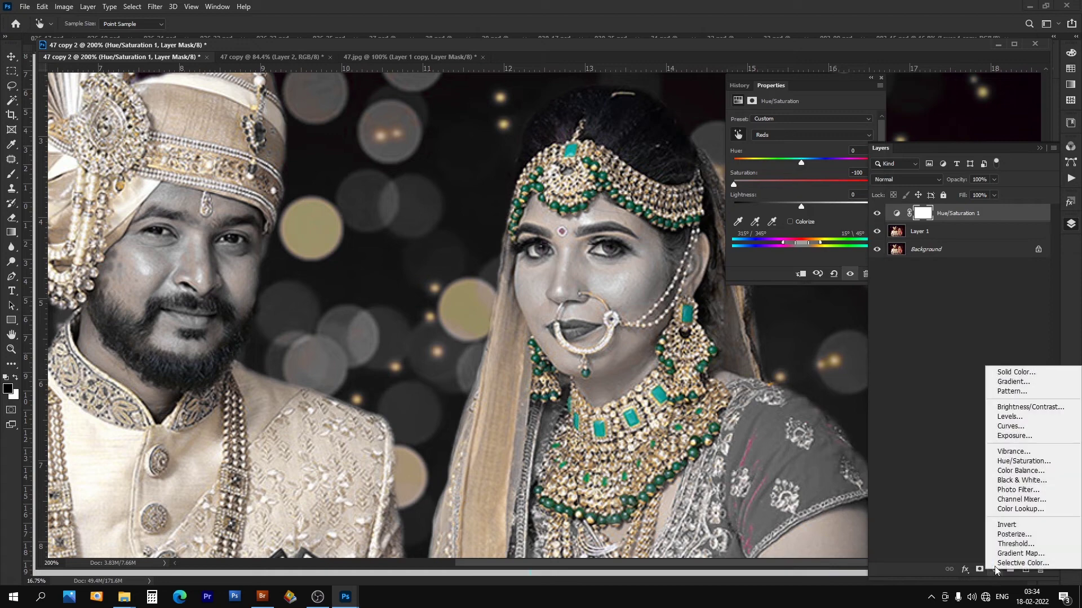
Step: Add a second Hue/Saturation layer with Reds Saturation -100 on the skin, then scroll-zoom to check it
{"action": "left_click", "coordinate": [1023, 461]}
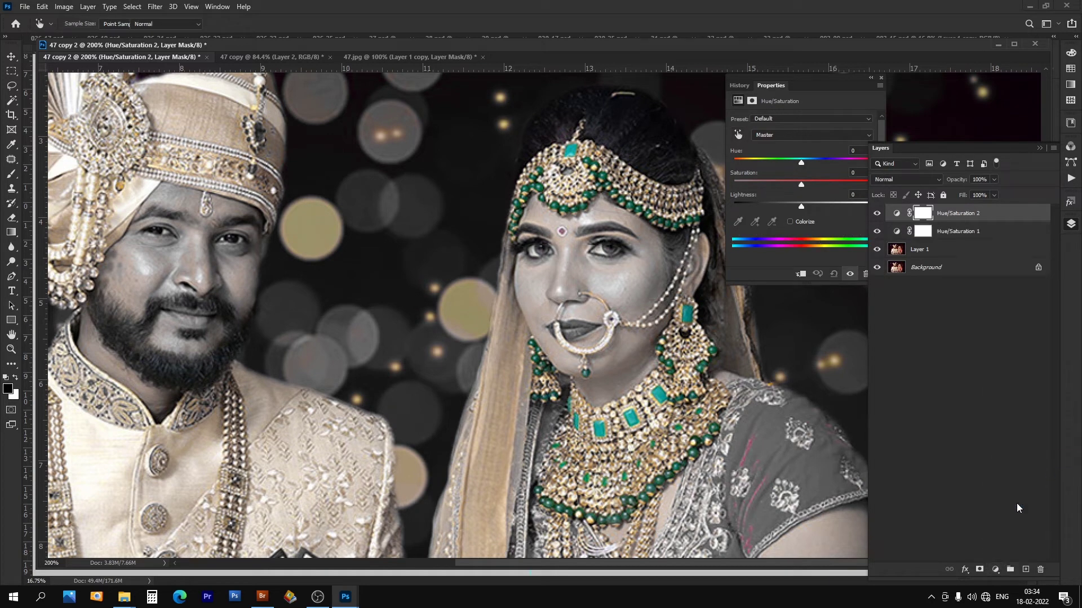
{"action": "key", "text": "b"}
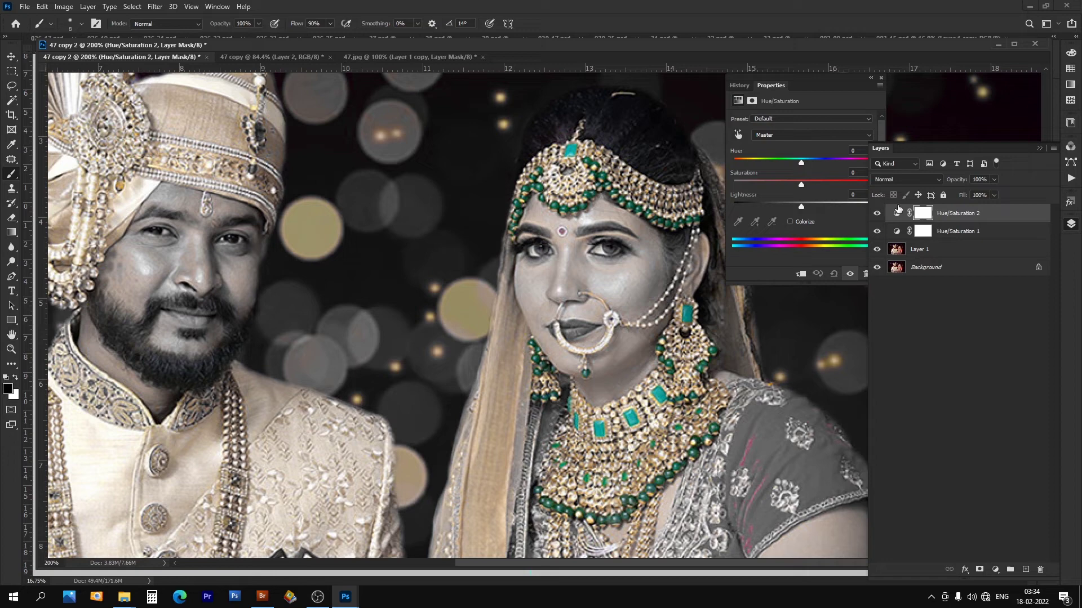
{"action": "left_click", "coordinate": [738, 137]}
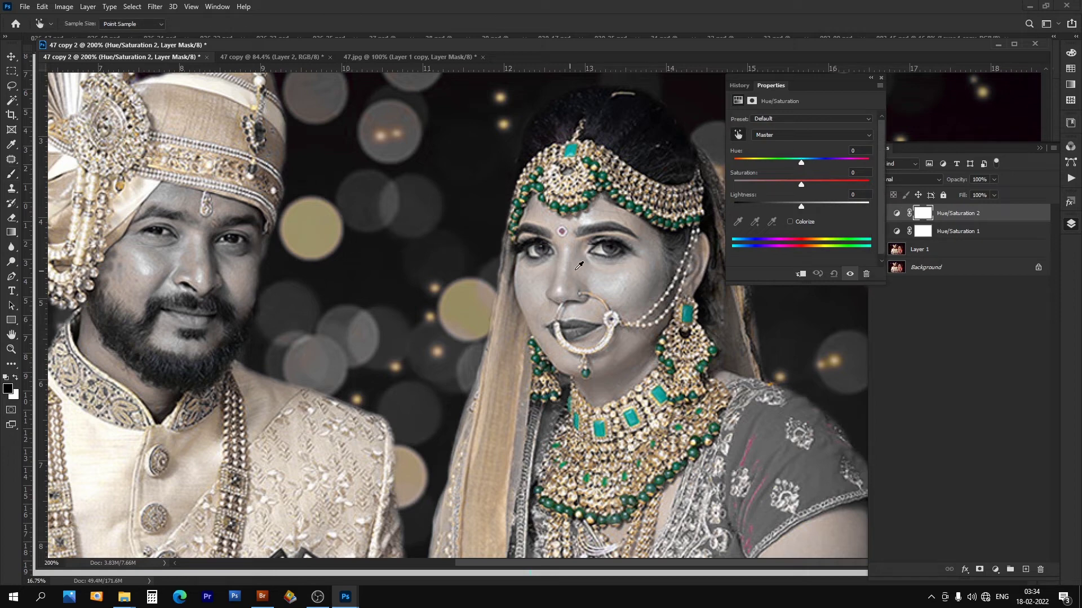
{"action": "left_click_drag", "start_coordinate": [610, 263], "coordinate": [495, 283]}
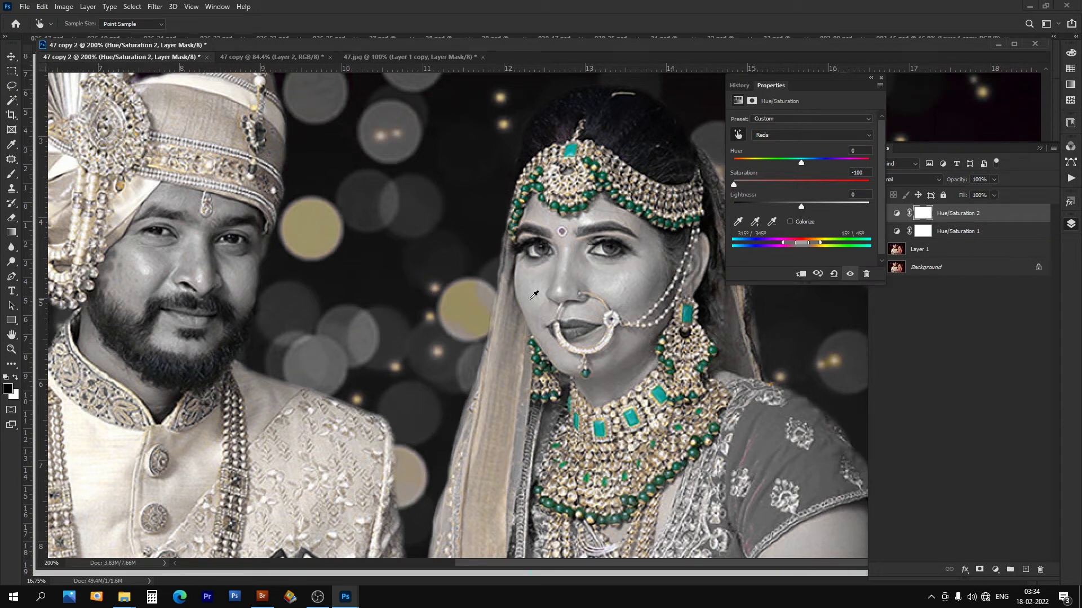
{"action": "scroll", "coordinate": [657, 343], "scroll_direction": "down", "scroll_amount": 2}
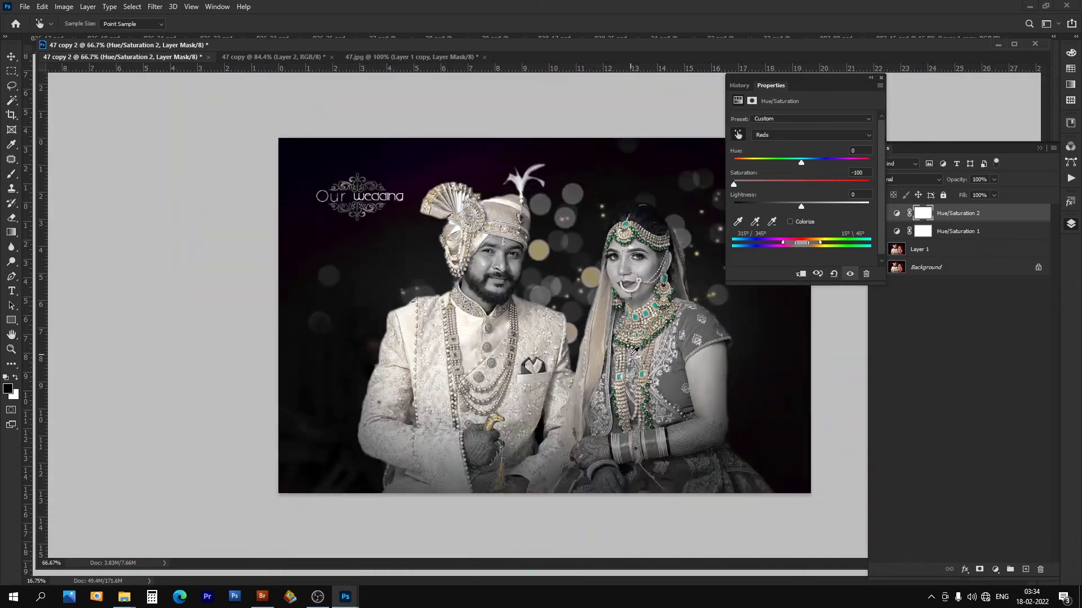
{"action": "scroll", "coordinate": [609, 323], "scroll_direction": "up", "scroll_amount": 1}
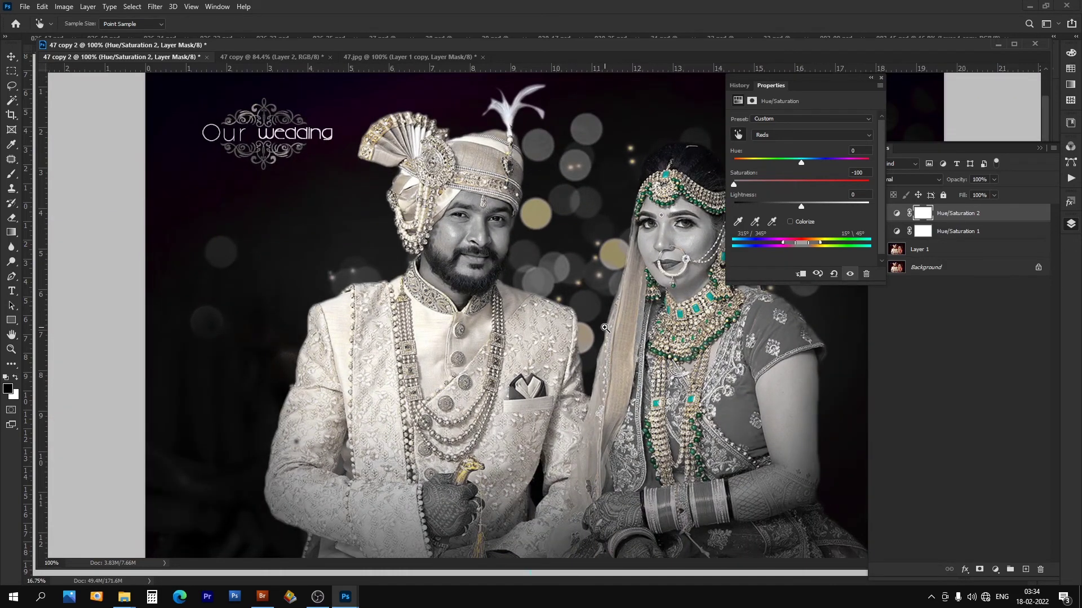
{"action": "scroll", "coordinate": [604, 328], "scroll_direction": "up", "scroll_amount": 1}
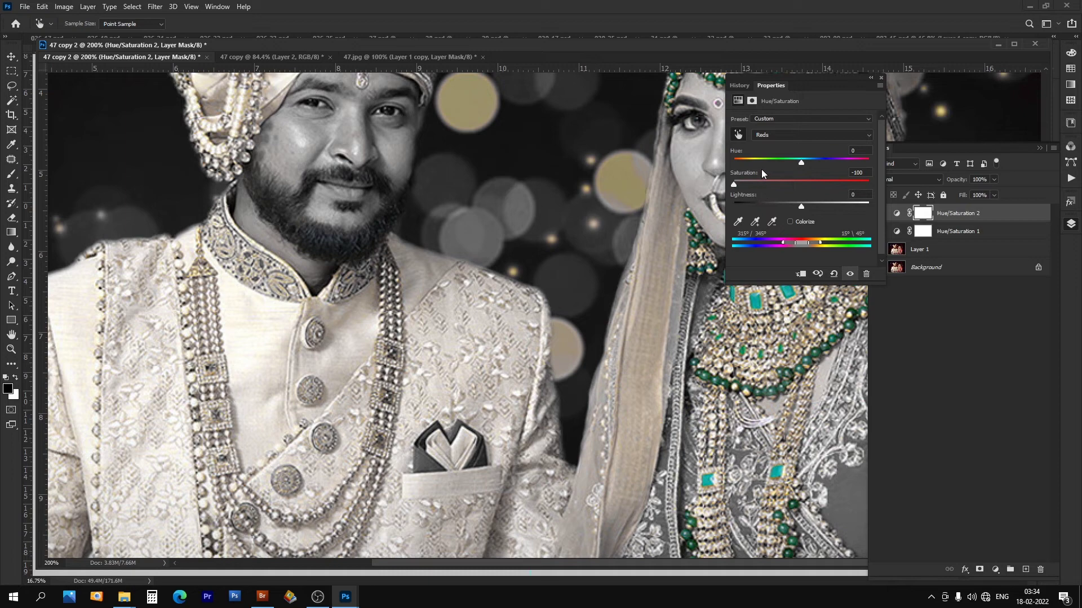
Step: In 47 copy 3, delete both Hue/Saturation layers, leaving Layer 1 above Background, and select the Move tool
{"action": "left_click", "coordinate": [156, 54]}
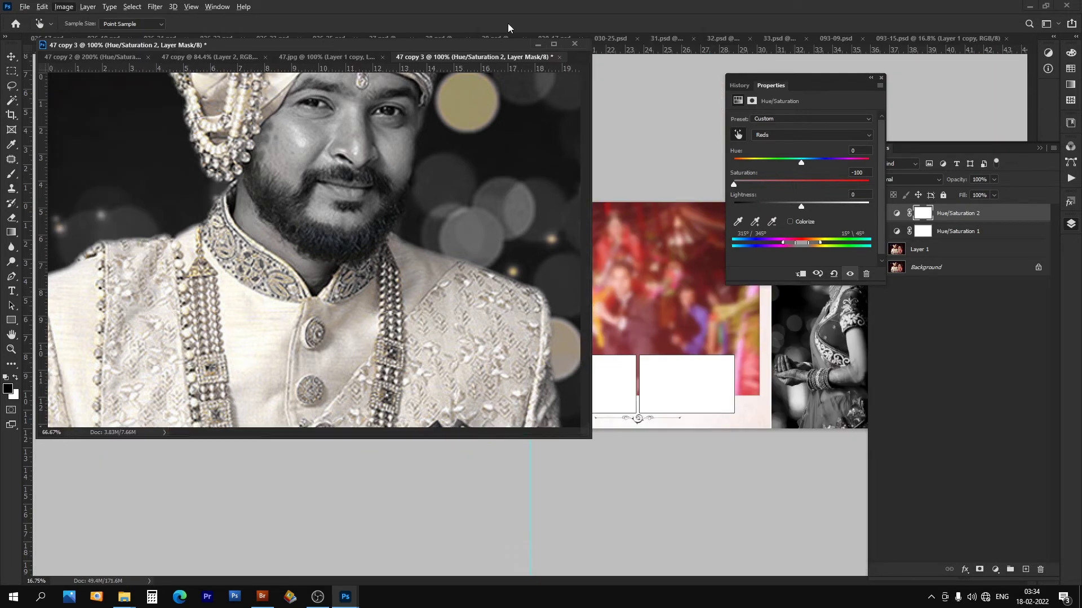
{"action": "key", "text": "b"}
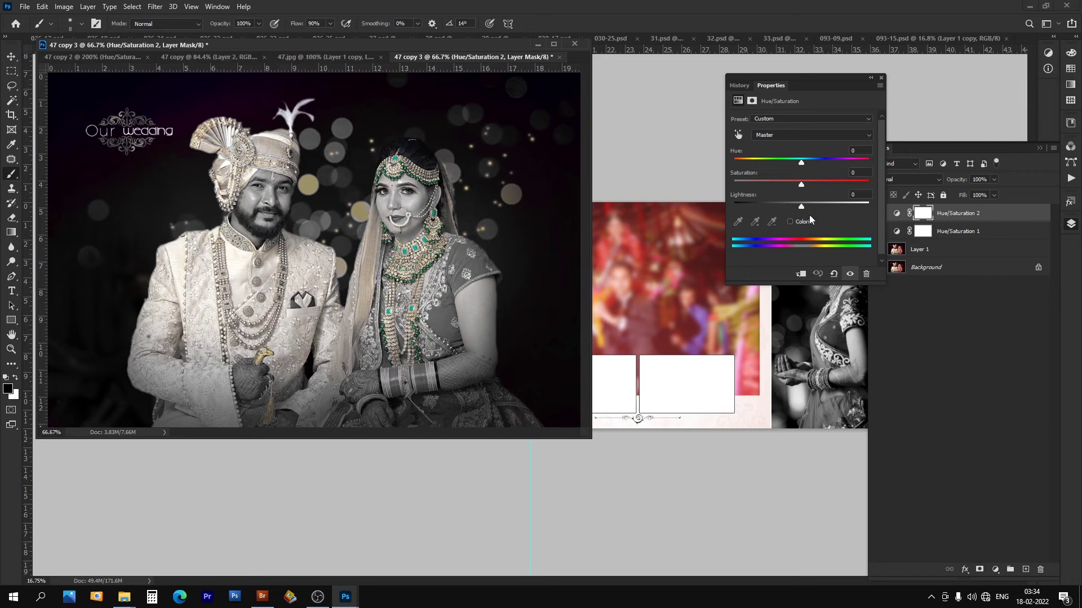
{"action": "left_click", "coordinate": [986, 230]}
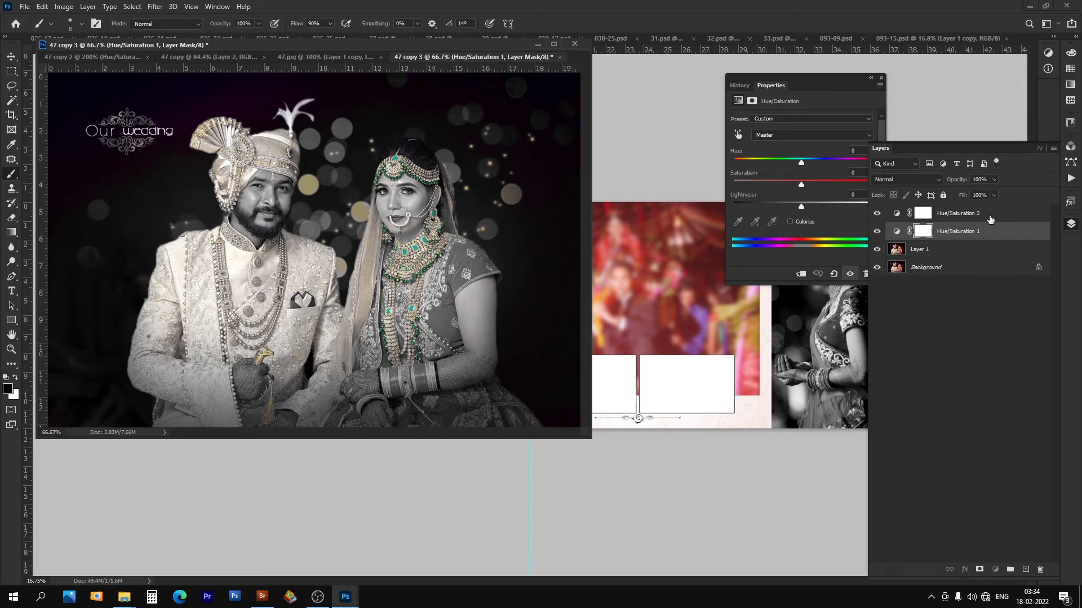
{"action": "left_click", "coordinate": [987, 214], "text": "shift"}
{"action": "left_click", "coordinate": [1040, 570]}
{"action": "key", "text": "Return"}
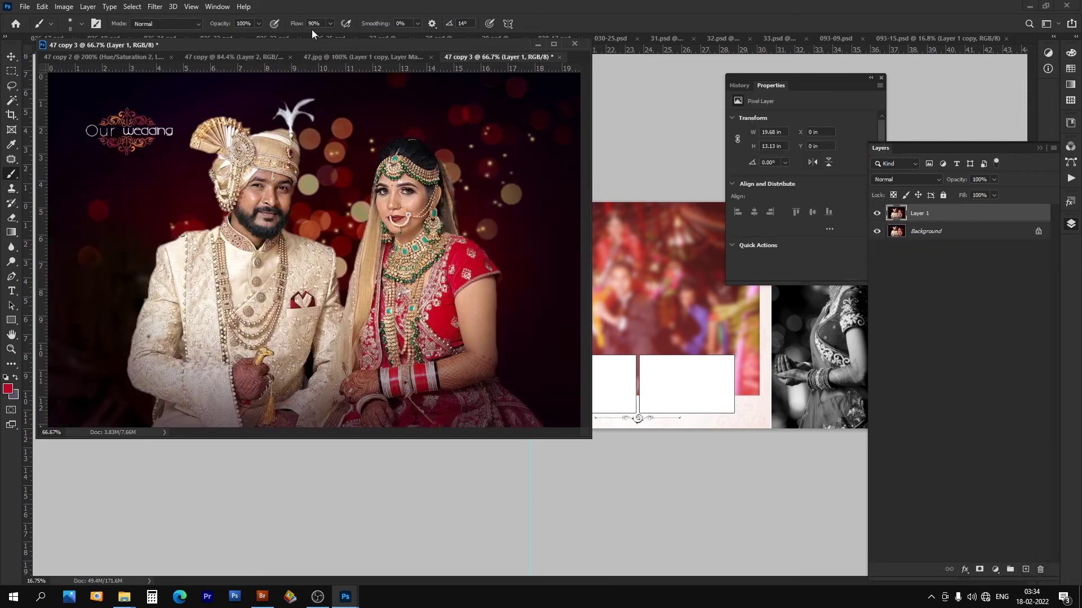
{"action": "key", "text": "v"}
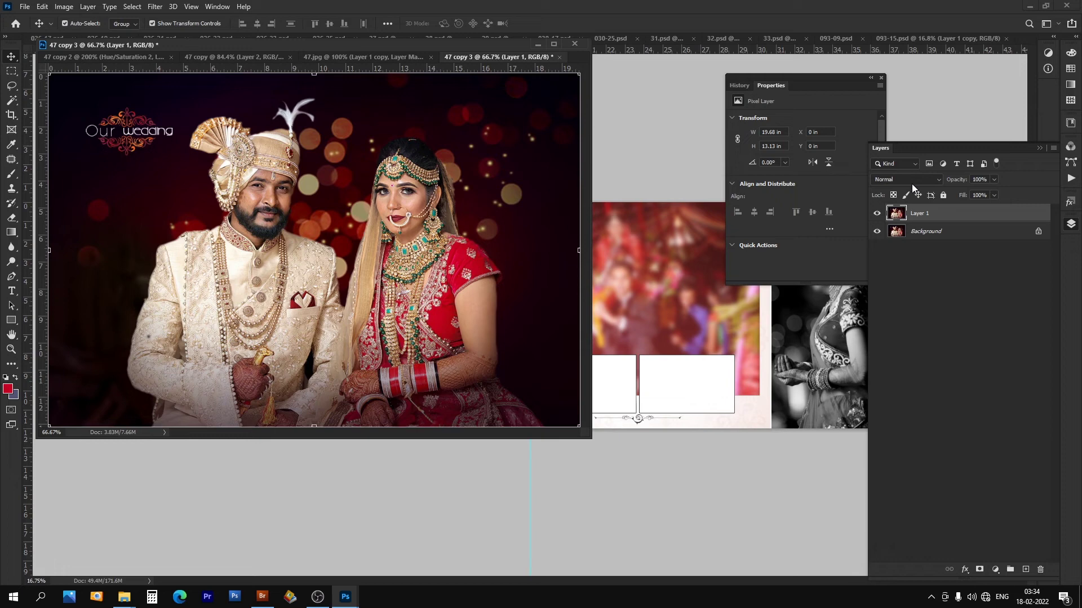
{"action": "left_click", "coordinate": [995, 569]}
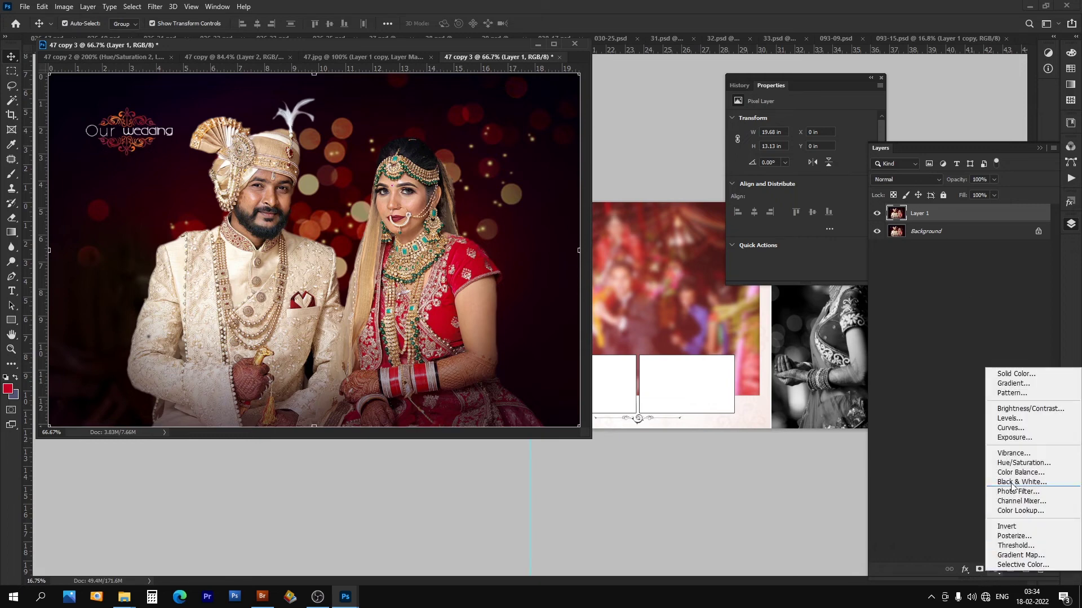
Step: Add a colorized Hue/Saturation layer set to Hue 297, Saturation 10, Lightness +33 for a pale purple tint
{"action": "left_click", "coordinate": [1019, 463]}
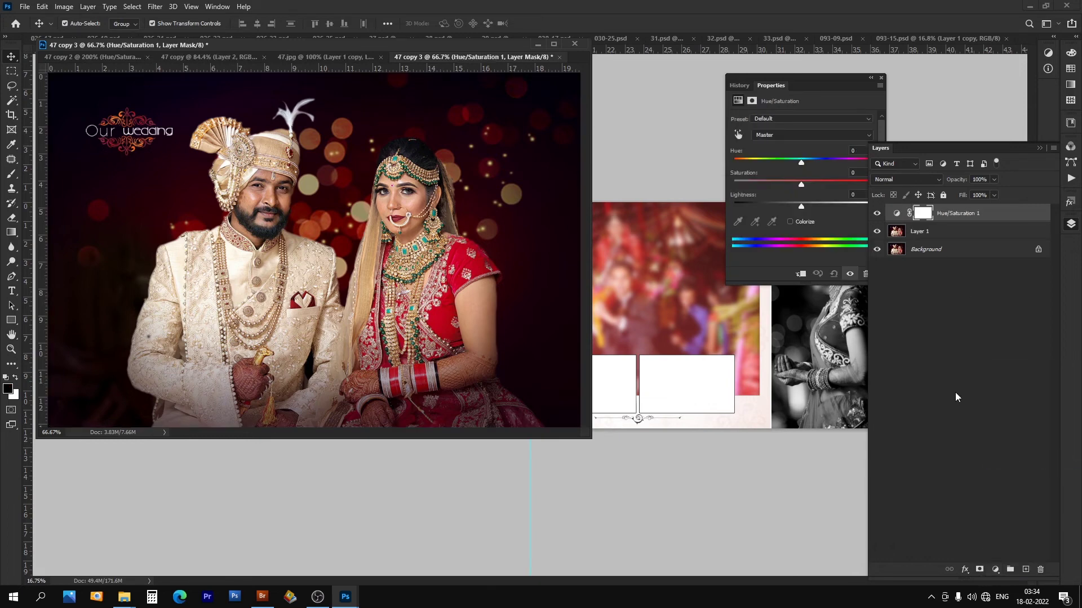
{"action": "left_click", "coordinate": [789, 221]}
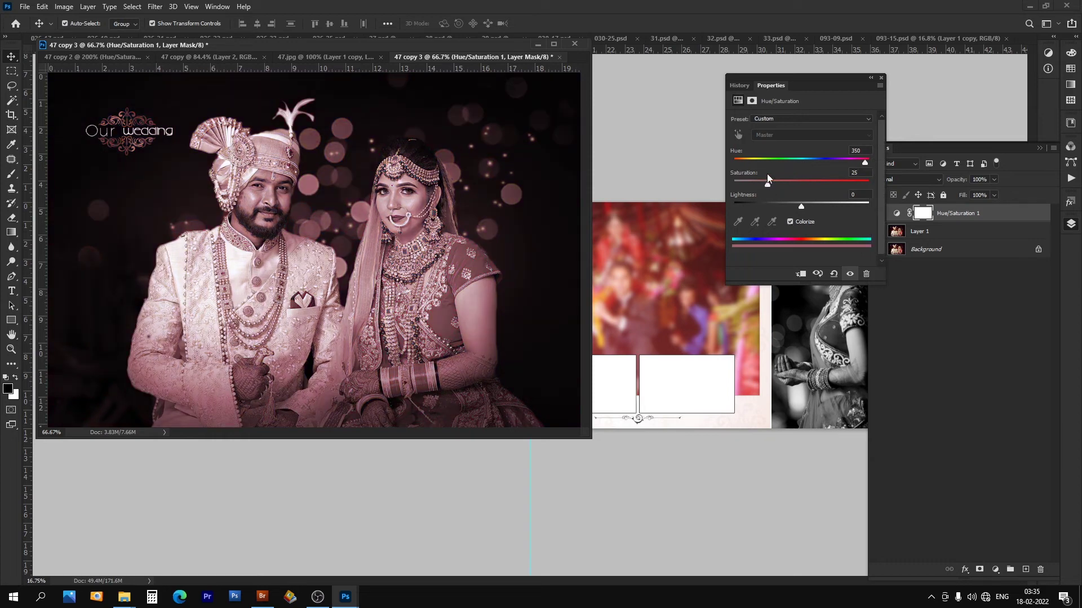
{"action": "left_click_drag", "start_coordinate": [841, 161], "coordinate": [787, 163]}
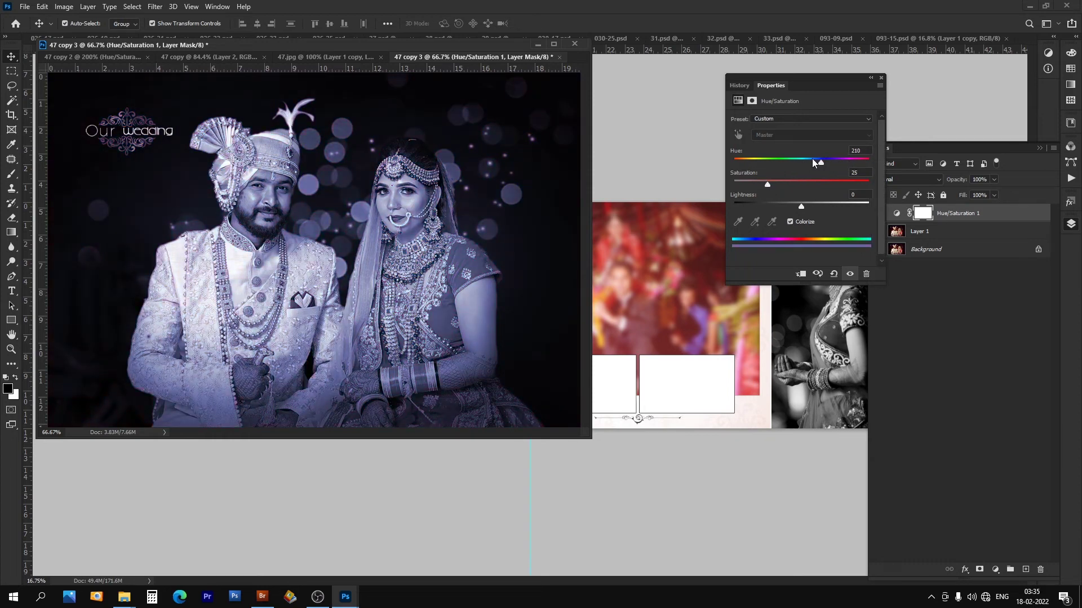
{"action": "mouse_move", "coordinate": [787, 163]}
{"action": "left_mouse_down"}
{"action": "mouse_move", "coordinate": [738, 162]}
{"action": "mouse_move", "coordinate": [834, 161]}
{"action": "left_mouse_up"}
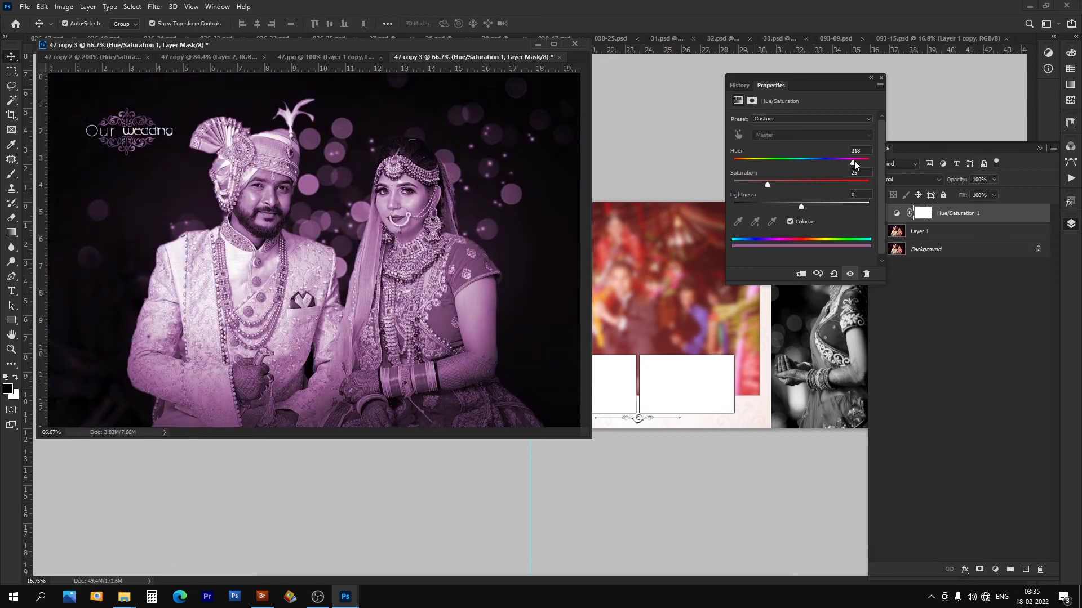
{"action": "left_click_drag", "start_coordinate": [782, 183], "coordinate": [845, 188]}
{"action": "mouse_move", "coordinate": [741, 184]}
{"action": "left_mouse_down"}
{"action": "mouse_move", "coordinate": [790, 209]}
{"action": "mouse_move", "coordinate": [833, 208]}
{"action": "mouse_move", "coordinate": [820, 207]}
{"action": "left_mouse_up"}
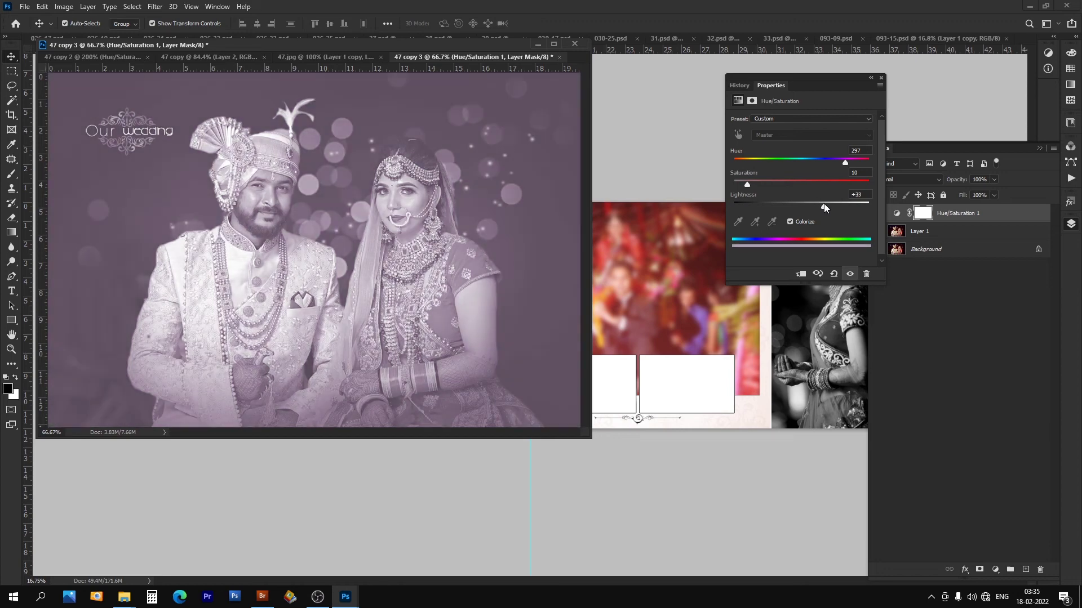
{"action": "left_click", "coordinate": [824, 207]}
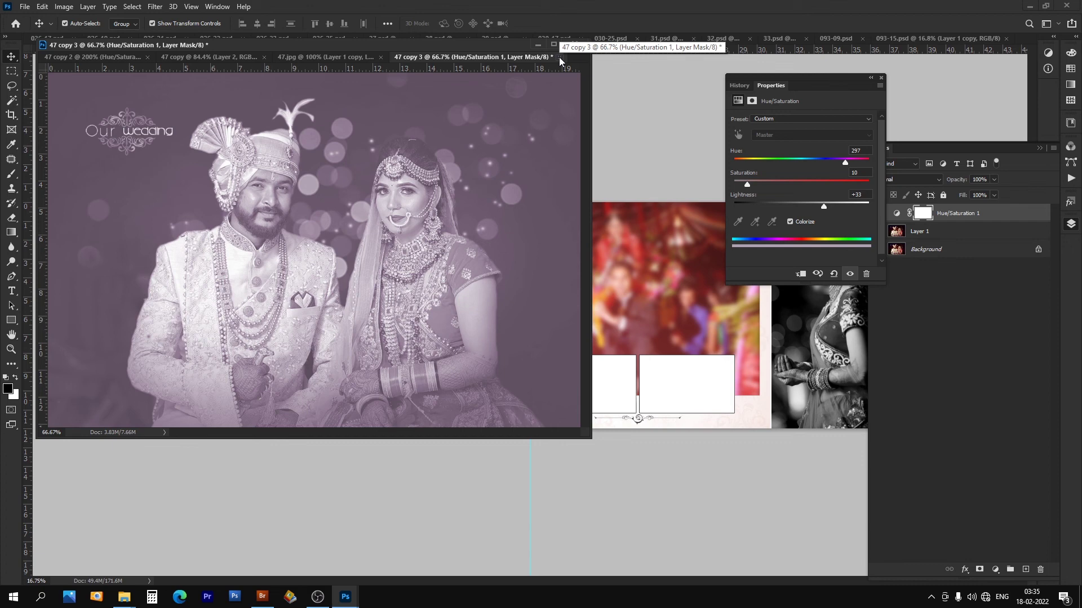
Step: Review the 47.jpg, 47 copy 3 and 47 copy versions, then show 47 copy 2 fitted on screen
{"action": "left_click", "coordinate": [345, 58]}
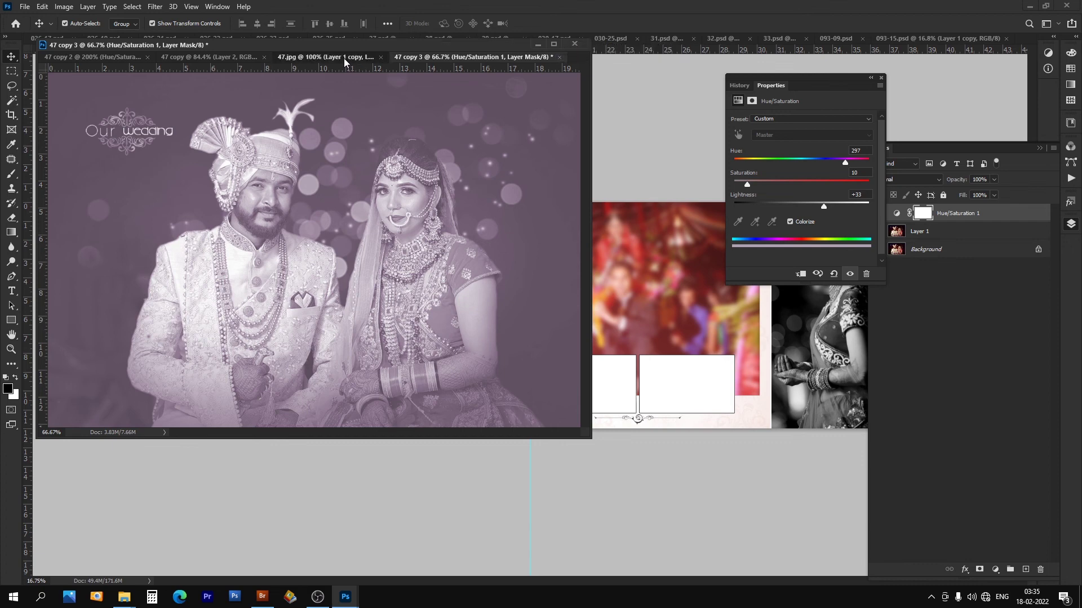
{"action": "key", "text": "ctrl+0"}
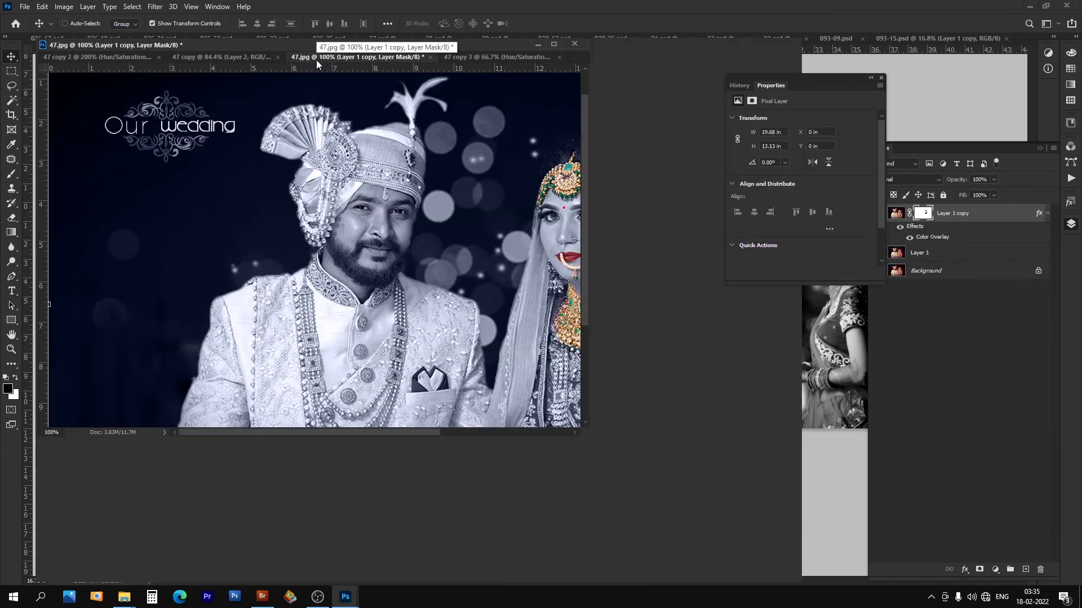
{"action": "left_click", "coordinate": [530, 57]}
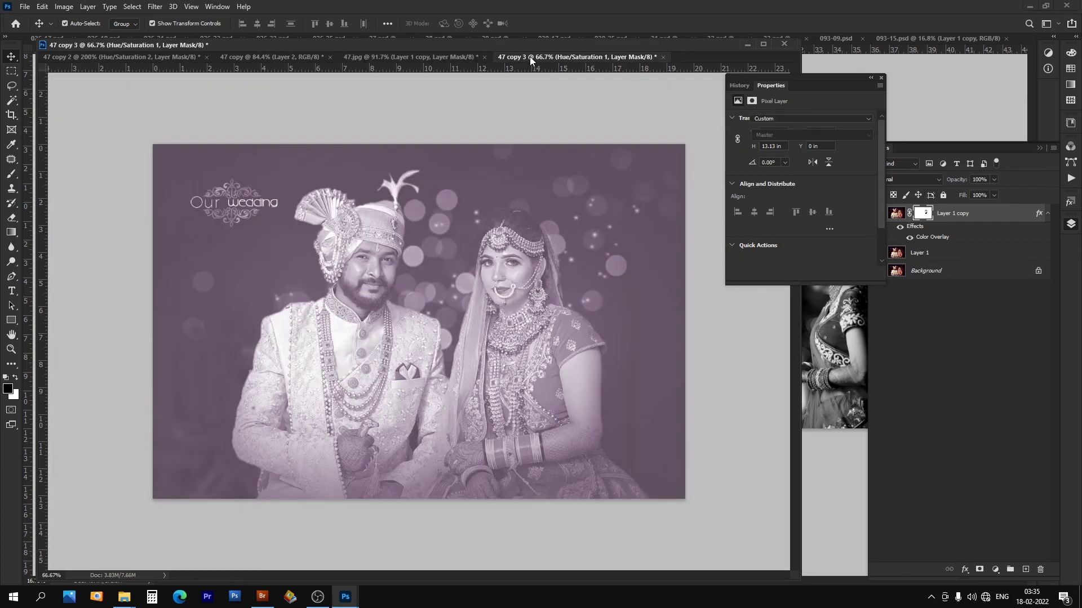
{"action": "left_click", "coordinate": [265, 56]}
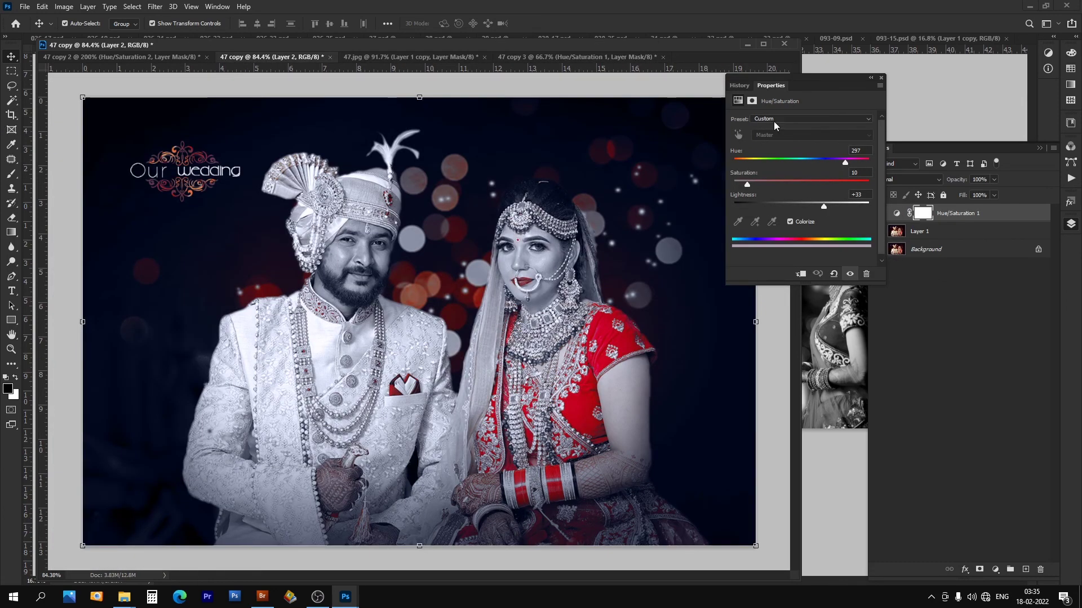
{"action": "left_click", "coordinate": [123, 57]}
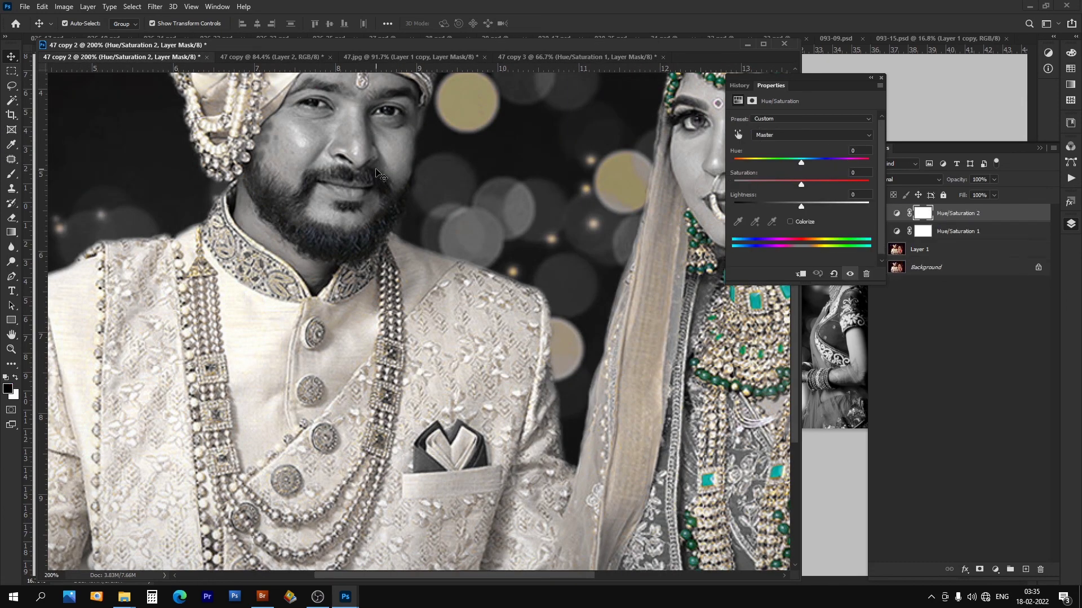
{"action": "key", "text": "ctrl+0"}
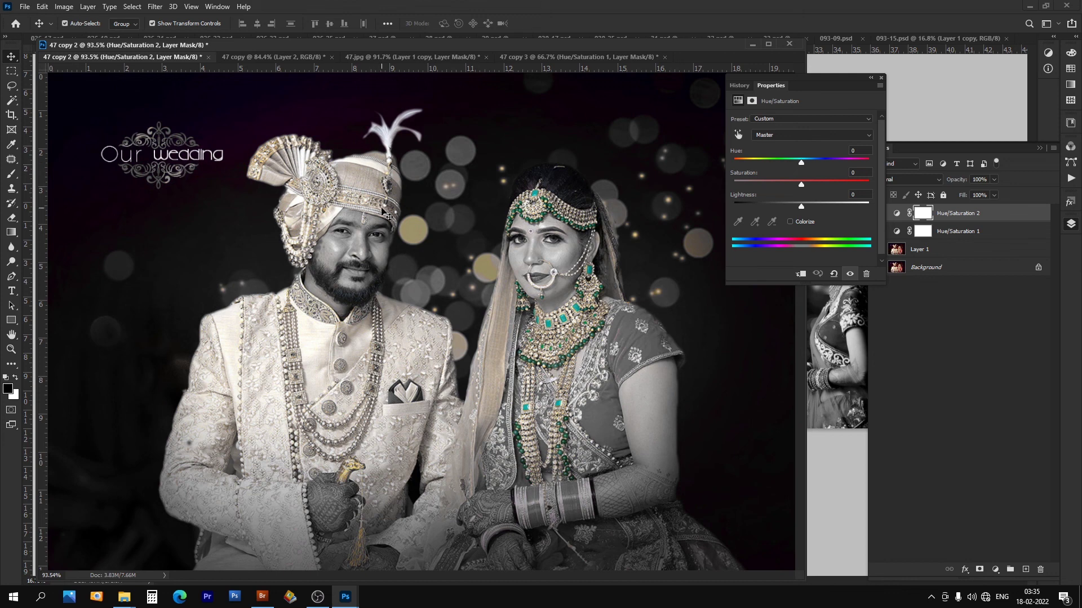